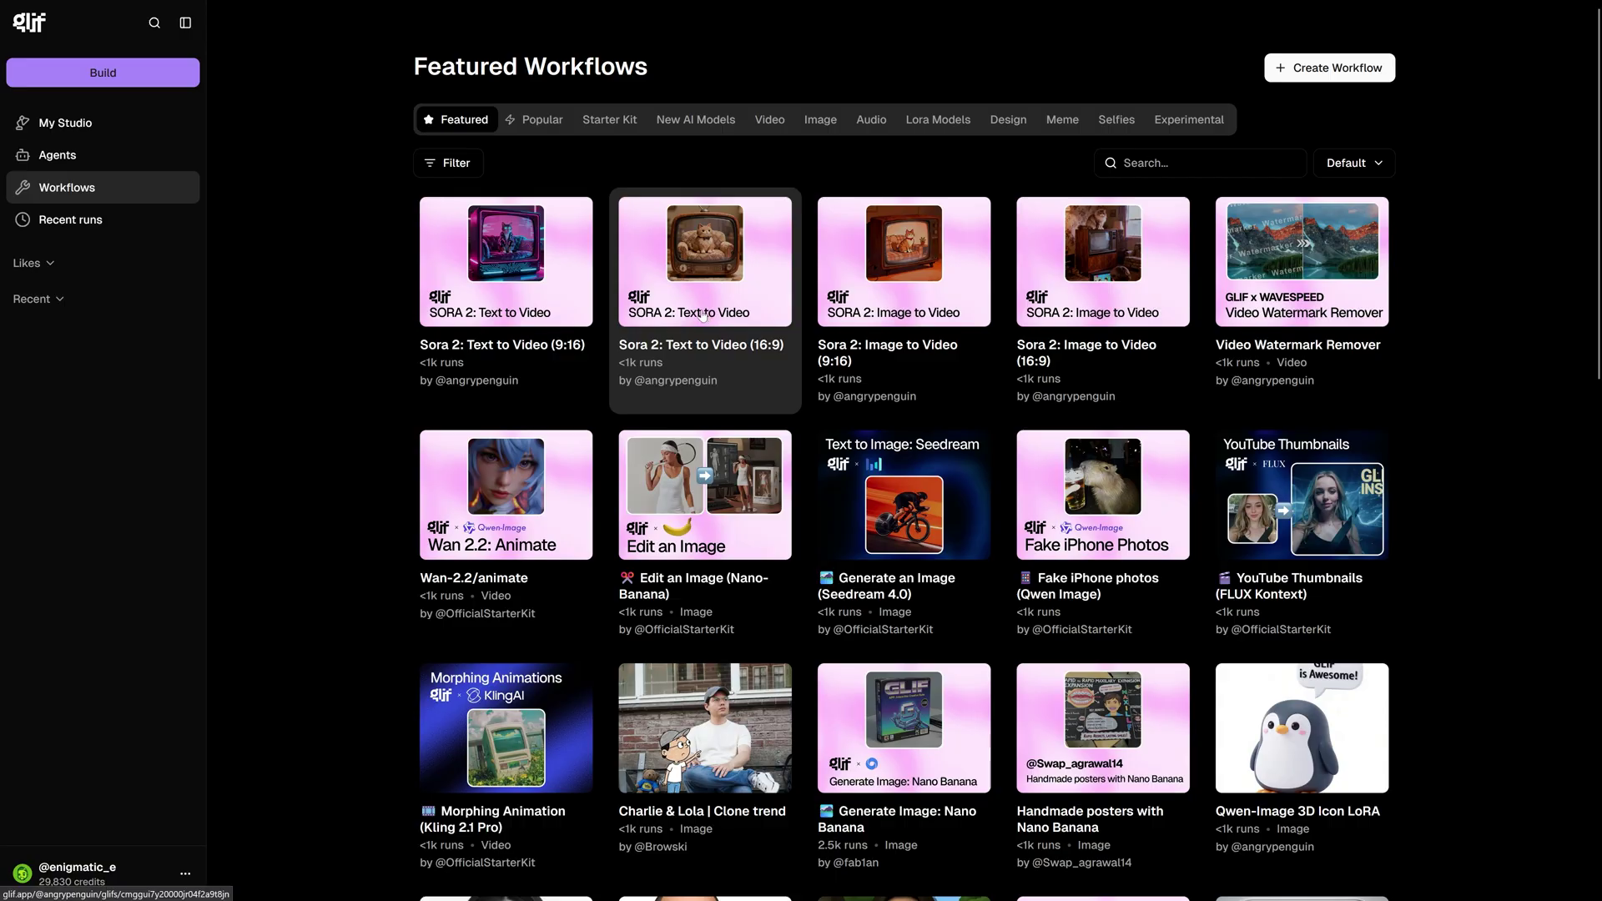
# Open the 'Sora 2: Text to Video (16:9)' card from Featured Workflows.
pyautogui.click(705, 315)
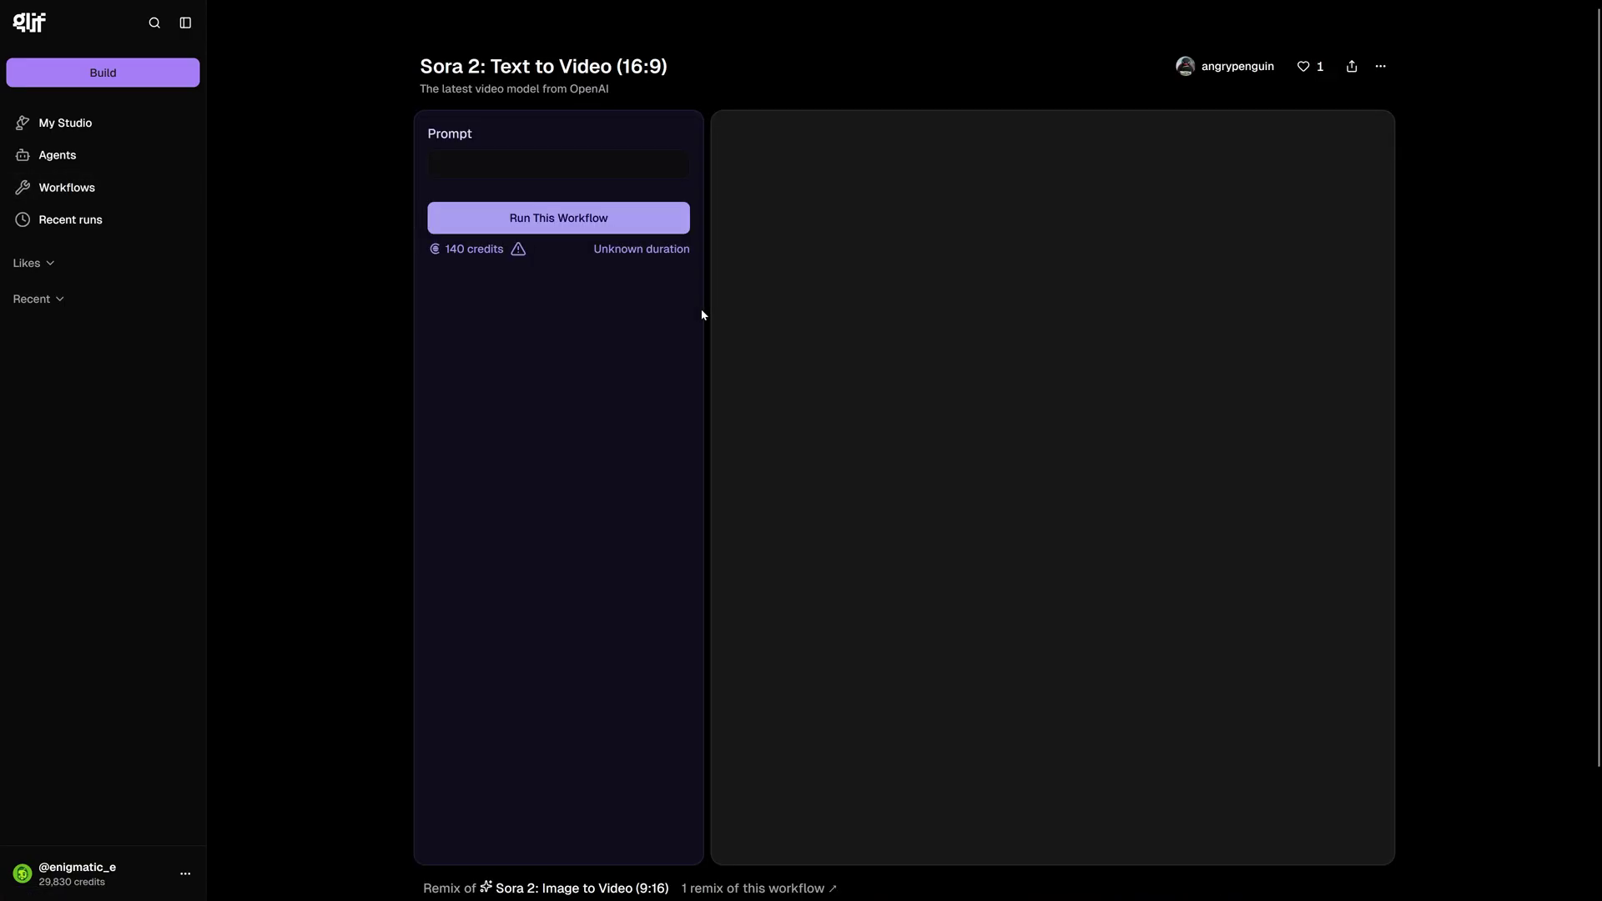
# Generate an 8-second video from a 90s-style Sega Genesis commercial prompt.
pyautogui.click(558, 163)
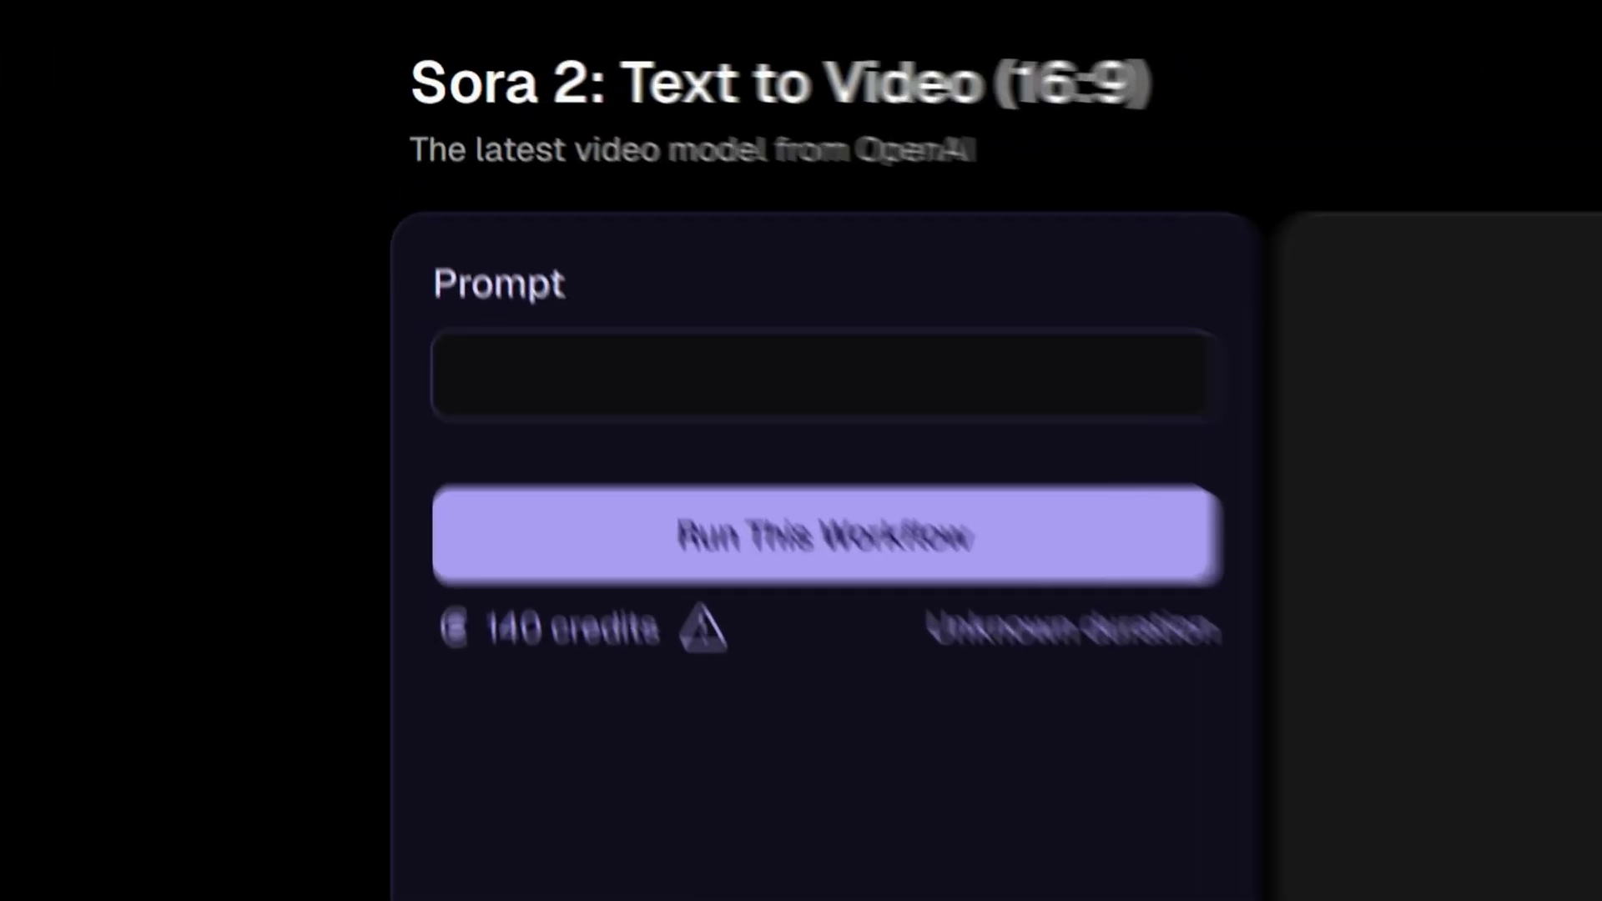
pyautogui.write("Make a 90's style sega genesis commercial")
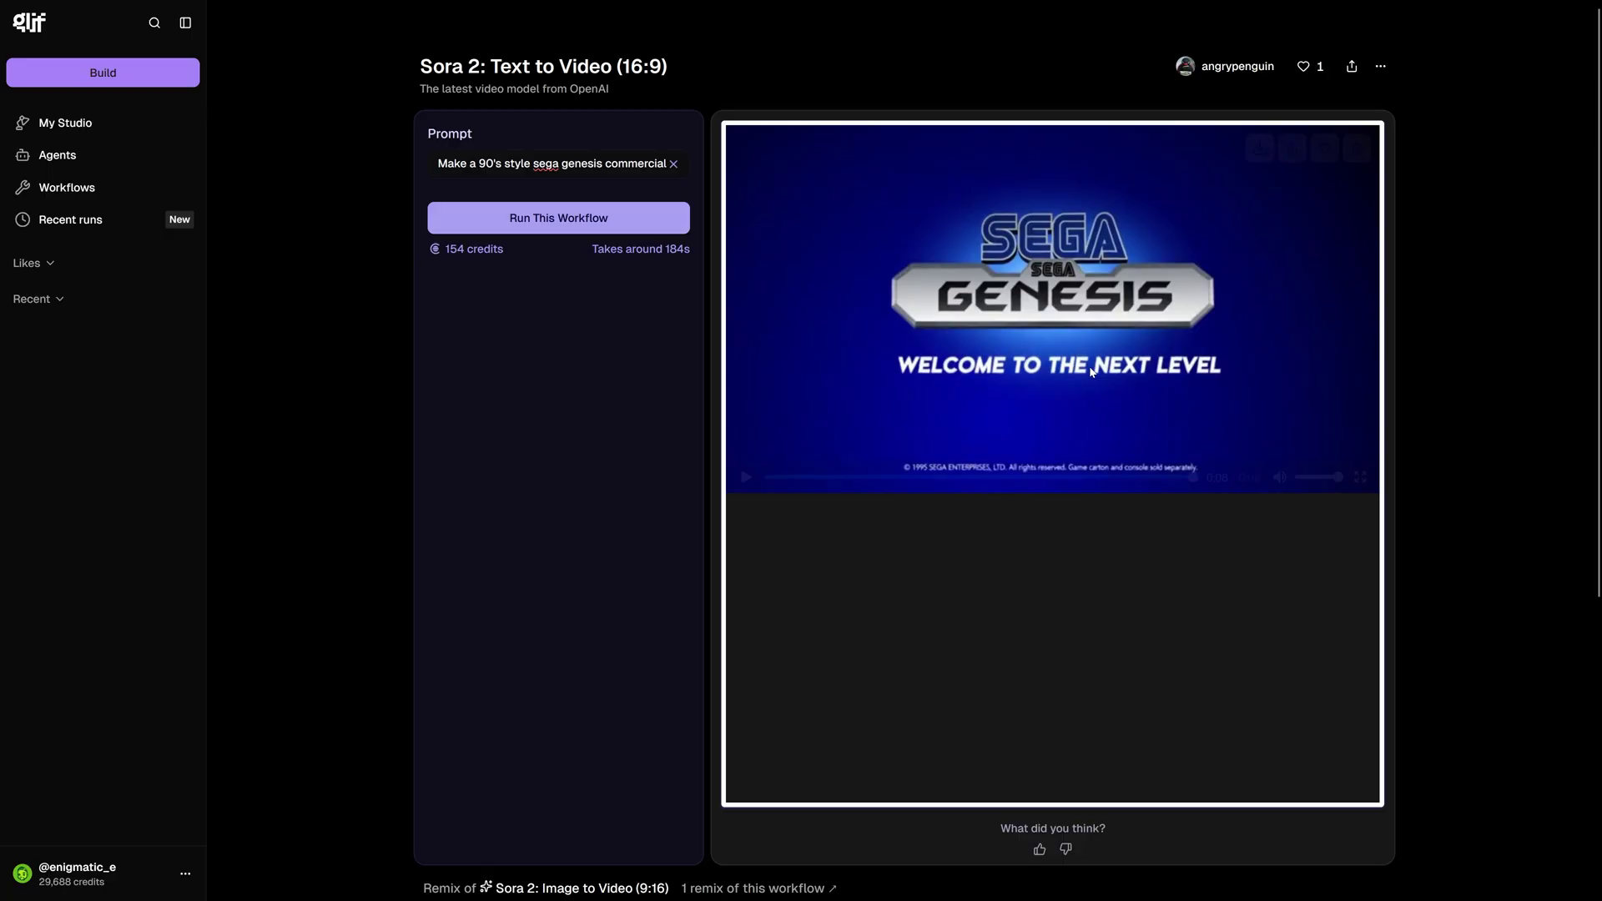
pyautogui.click(1379, 66)
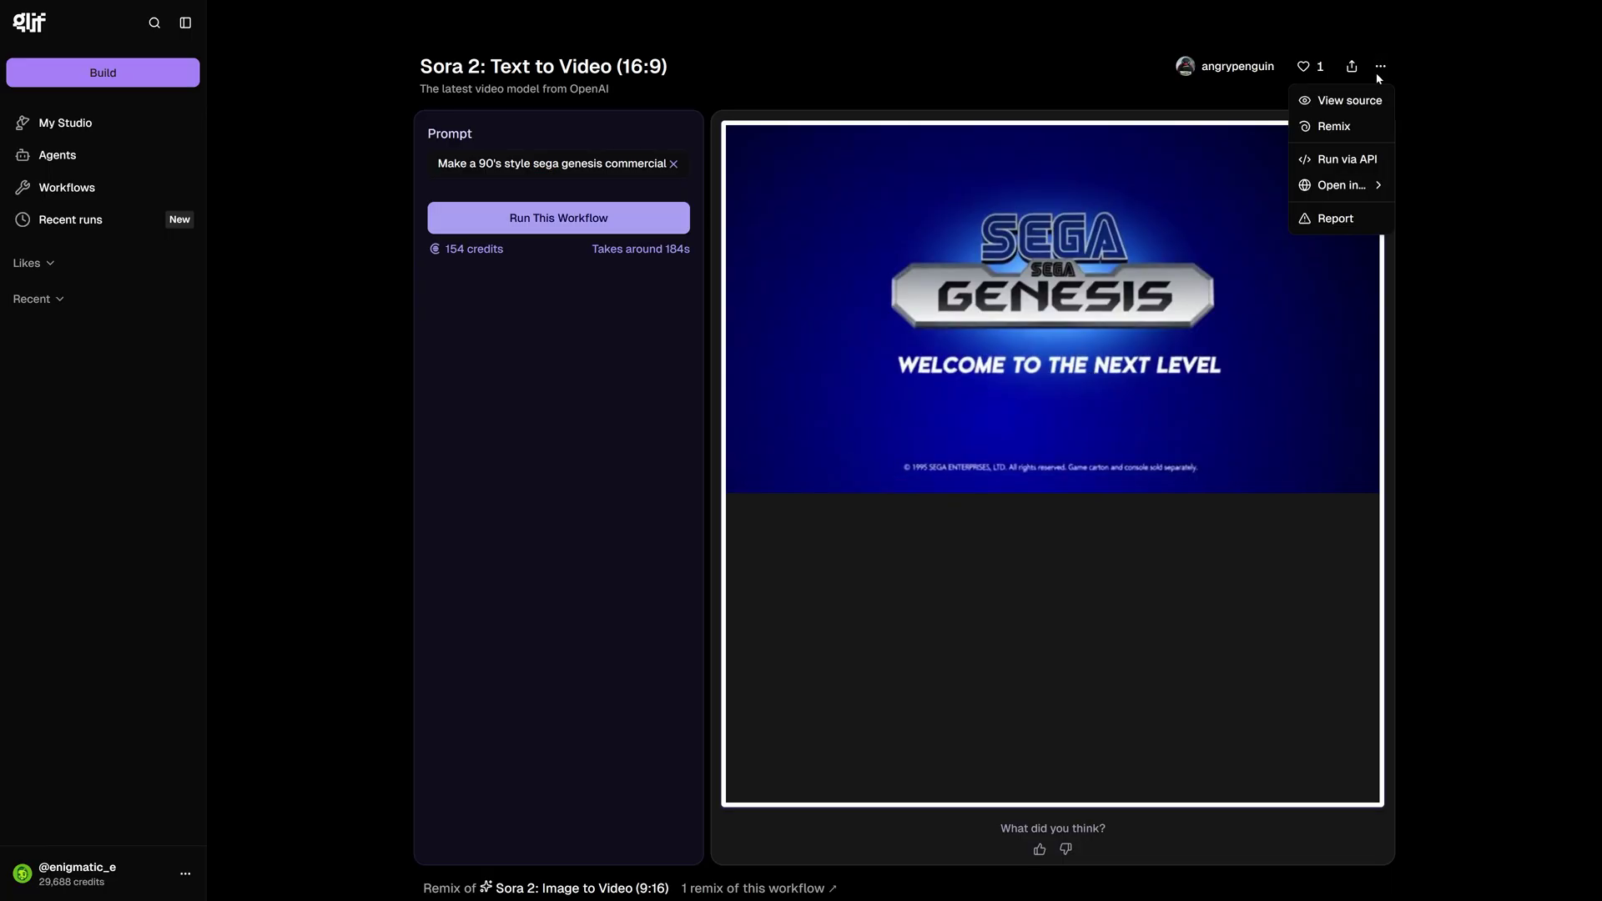
# Remix the Sora 2 workflow into an editable copy in the editor.
pyautogui.click(1361, 127)
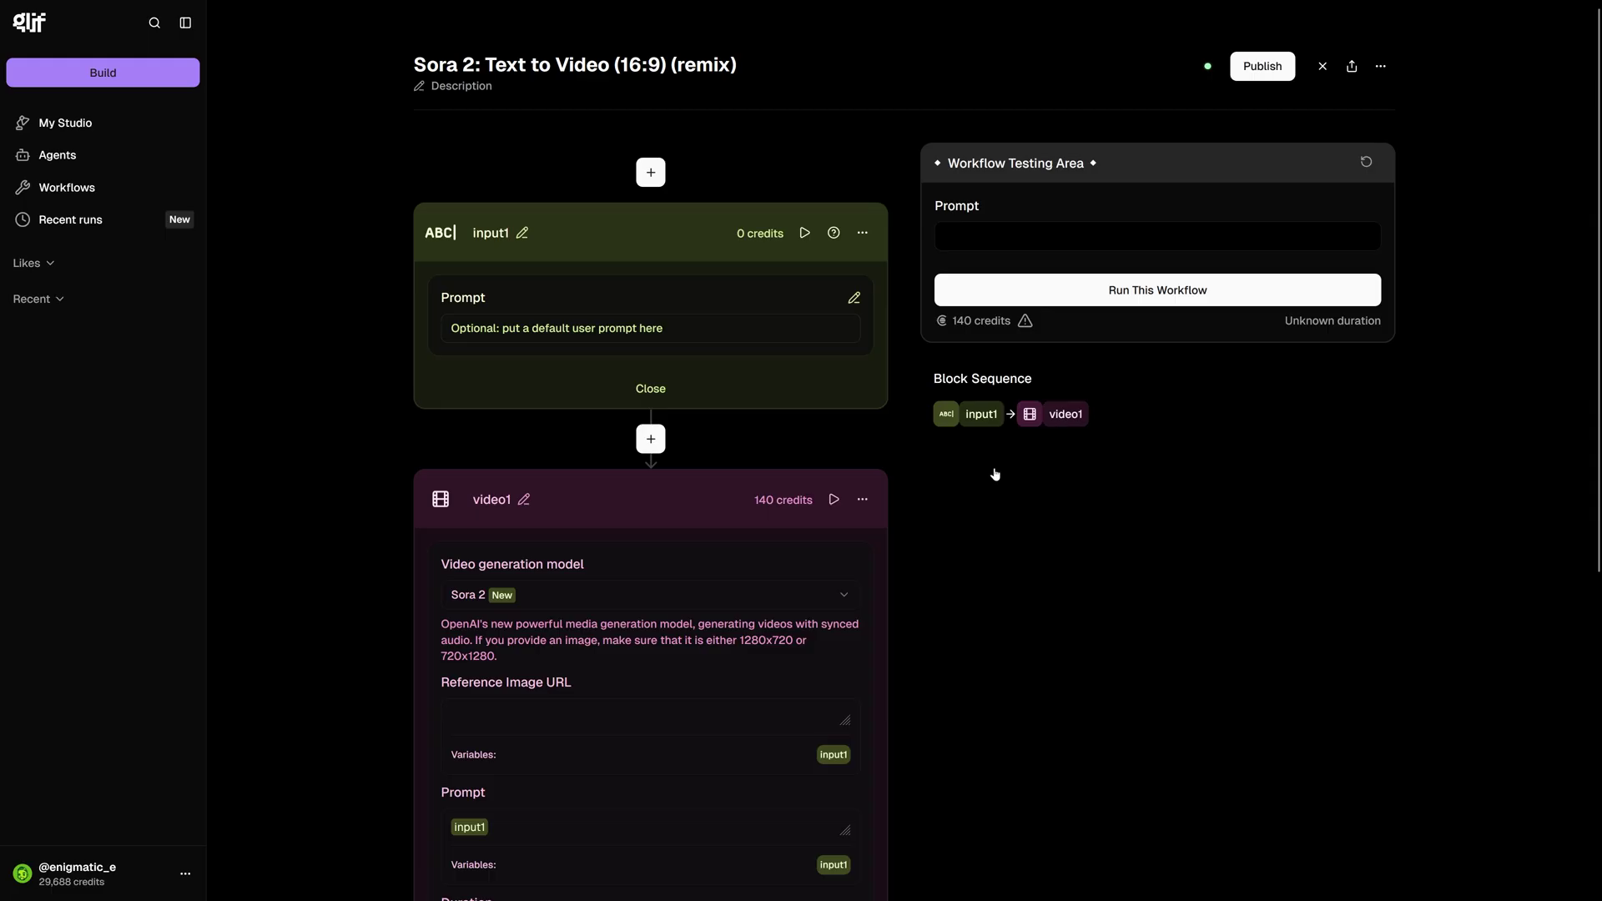
pyautogui.scroll(-2, 995, 475)
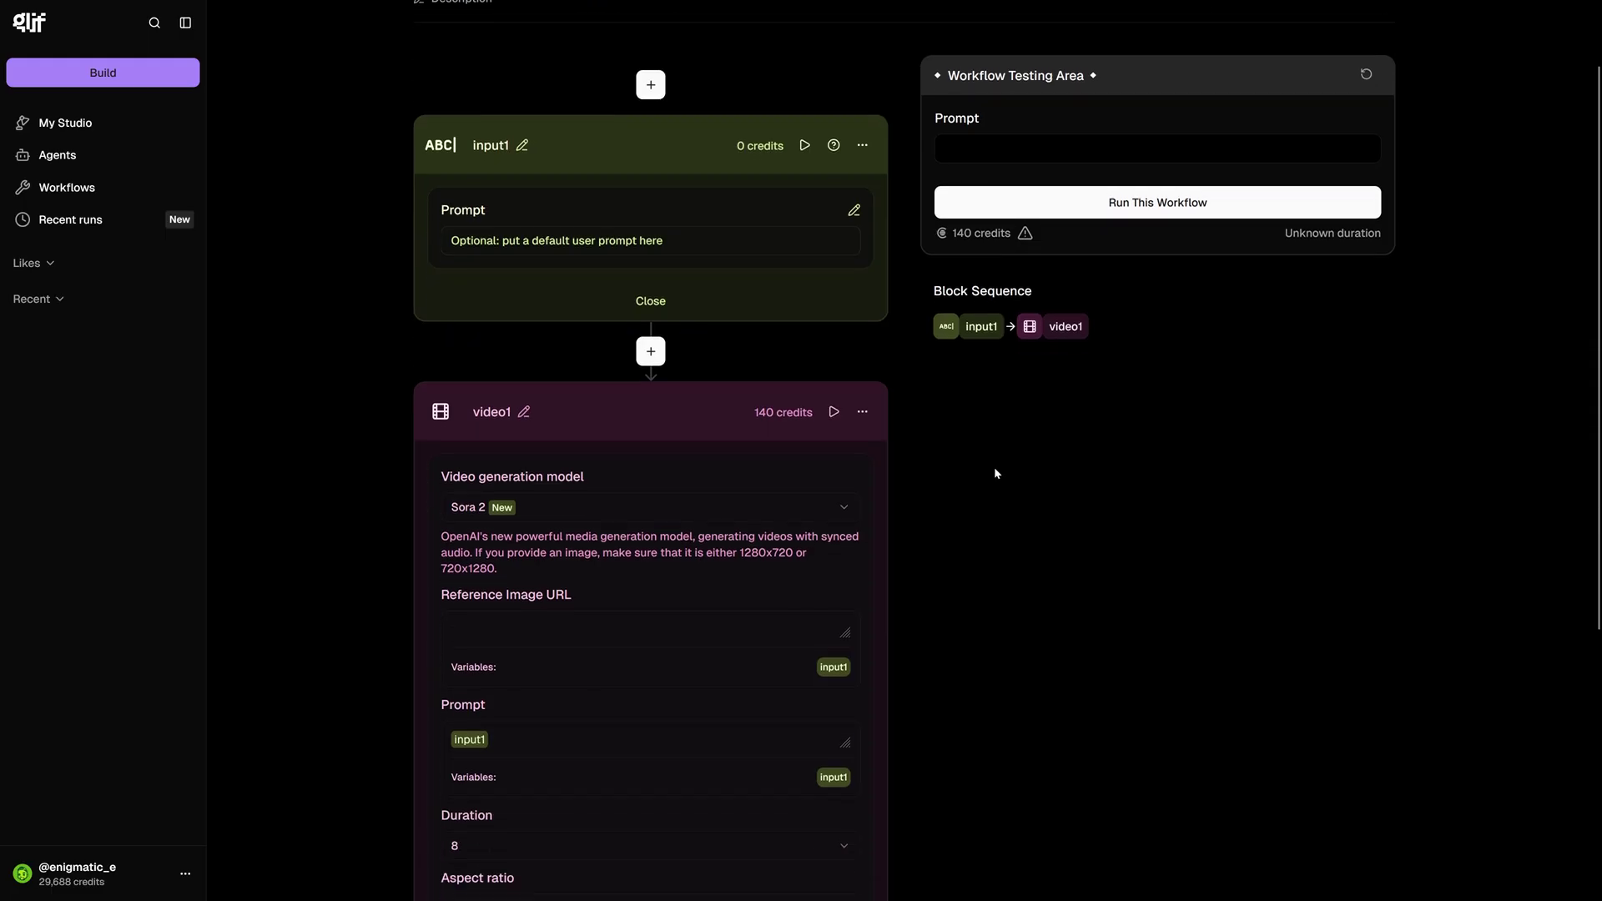
pyautogui.click(650, 353)
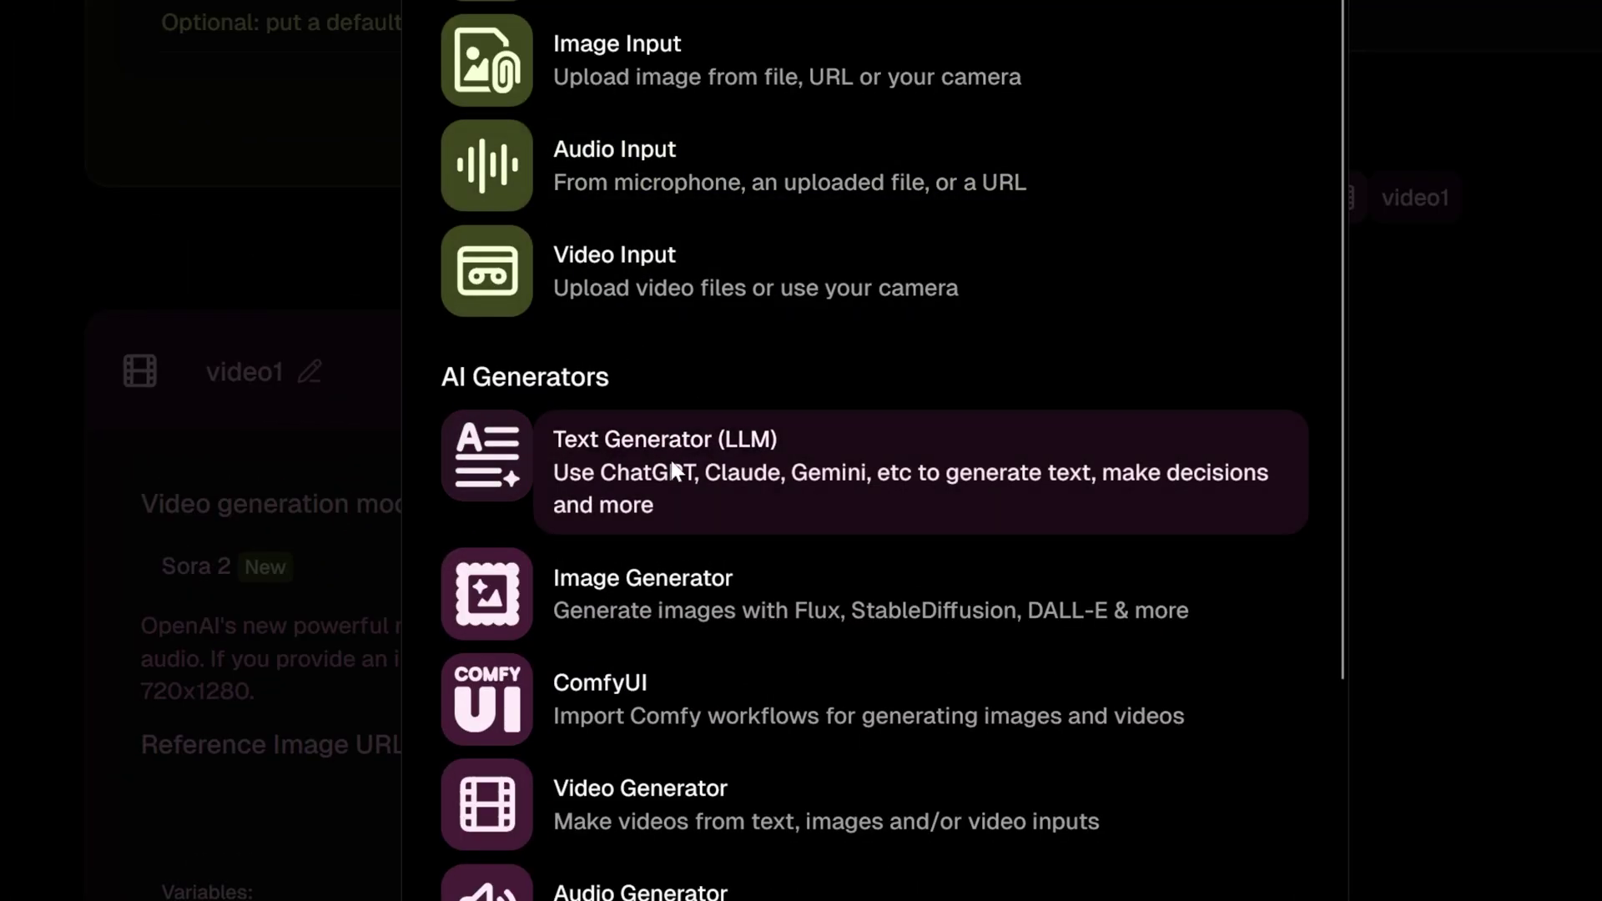
# Add a Text Generator (LLM) block, text1, between input1 and video1.
pyautogui.click(670, 457)
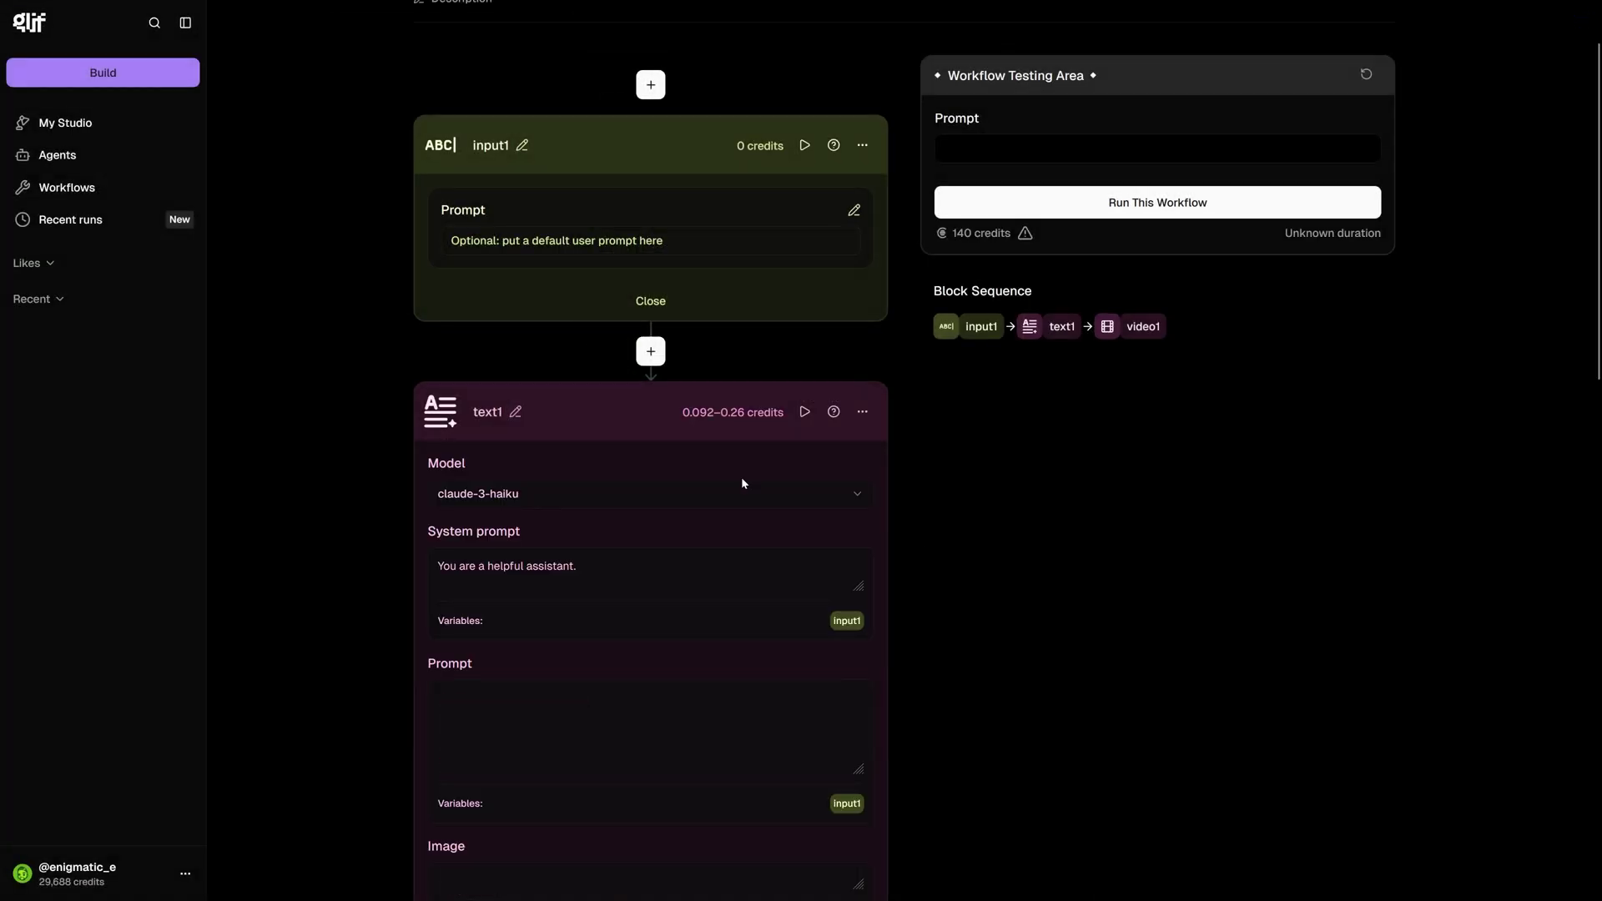
pyautogui.scroll(-3, 926, 494)
pyautogui.scroll(-3, 926, 495)
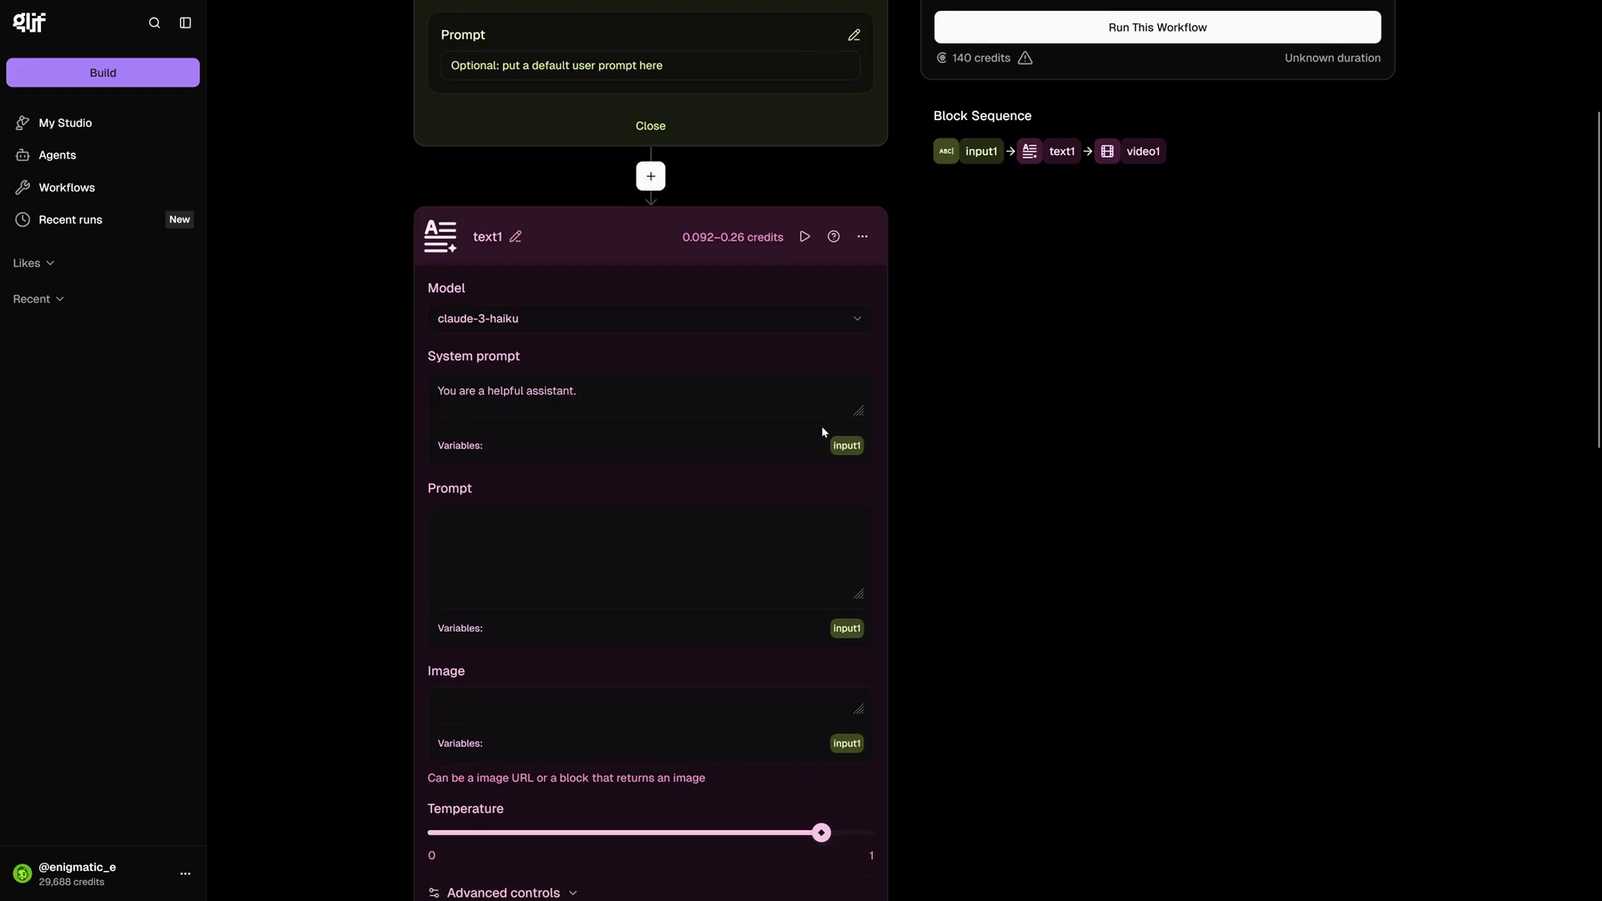
pyautogui.click(777, 323)
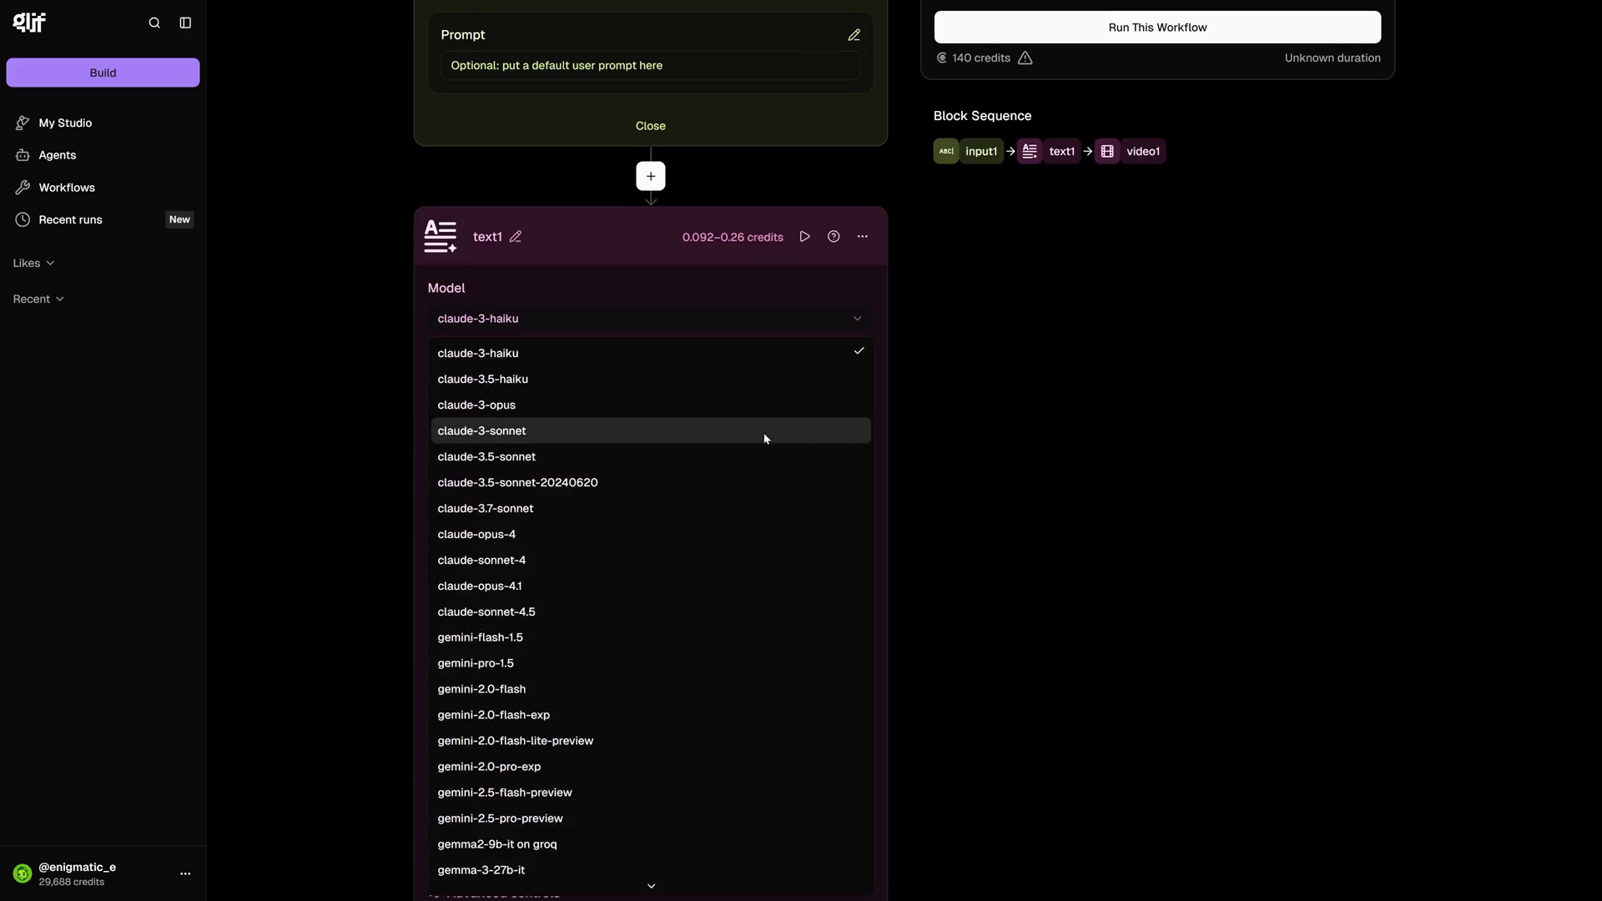
pyautogui.scroll(-5, 766, 437)
pyautogui.scroll(-1, 908, 420)
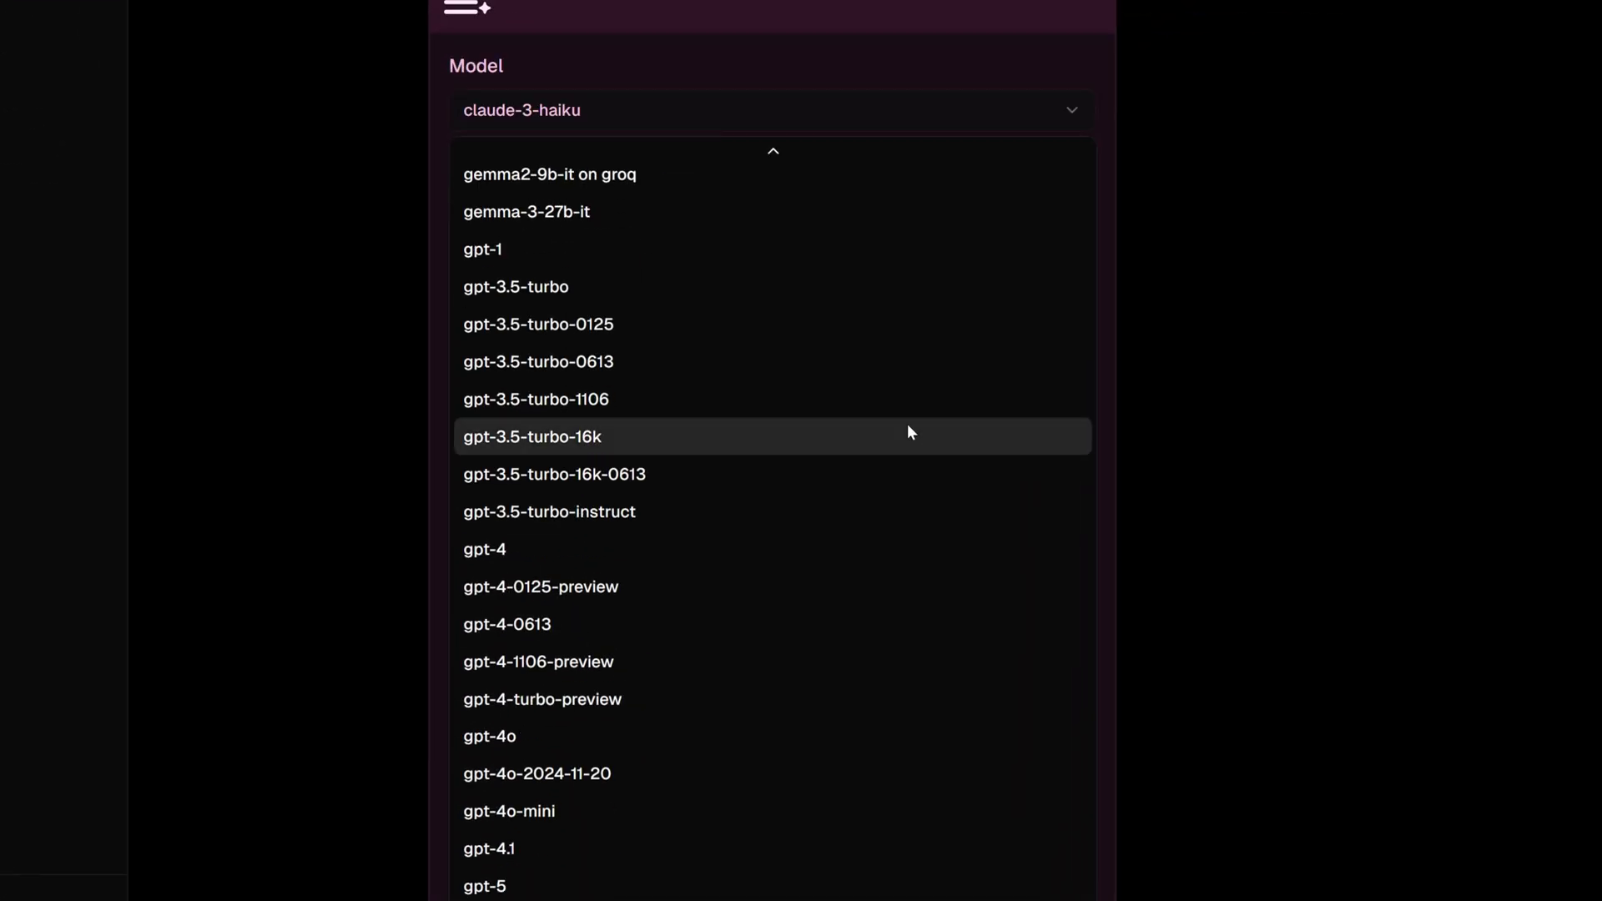
pyautogui.scroll(-2, 894, 504)
pyautogui.scroll(-1, 893, 507)
pyautogui.scroll(5, 893, 507)
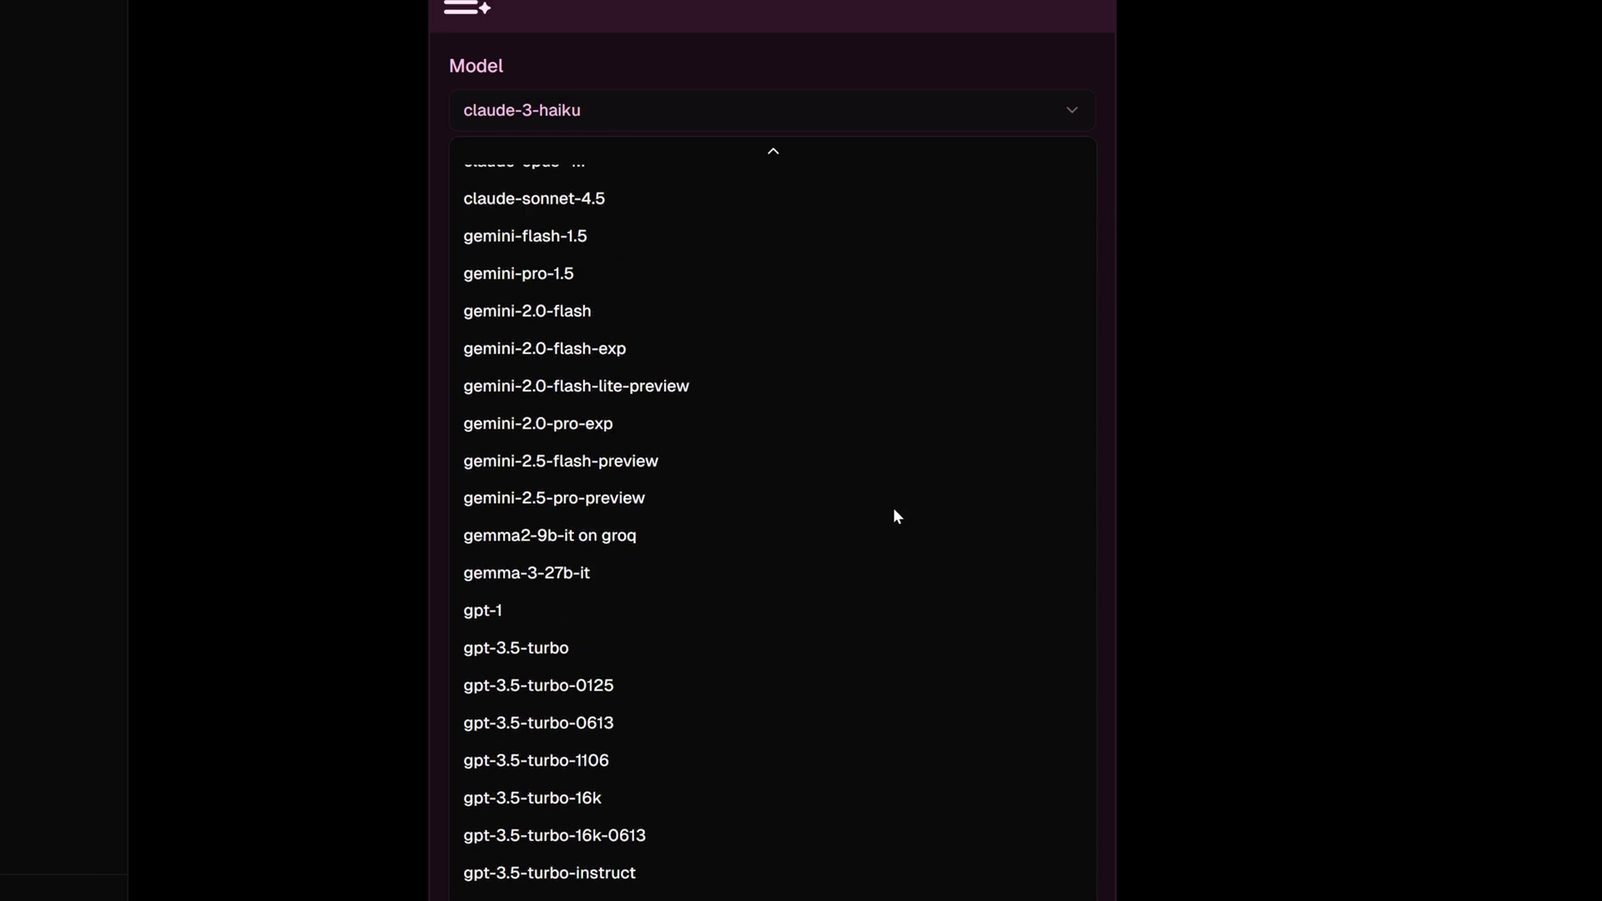
pyautogui.scroll(3, 893, 507)
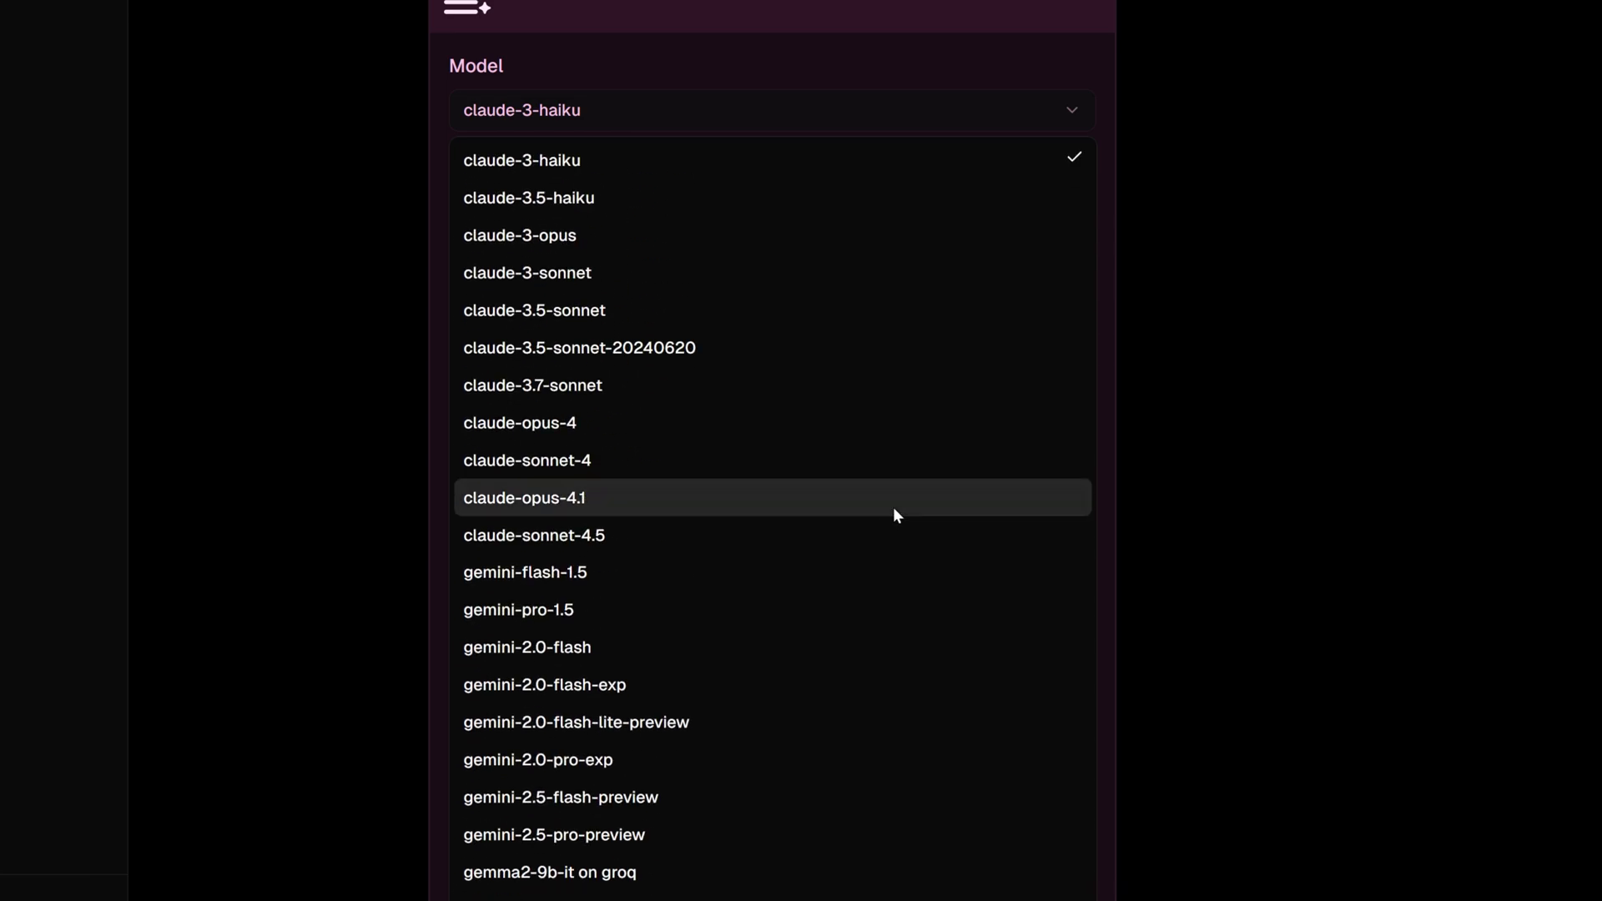
# Switch the text1 block's model to claude-sonnet-4.5.
pyautogui.click(890, 526)
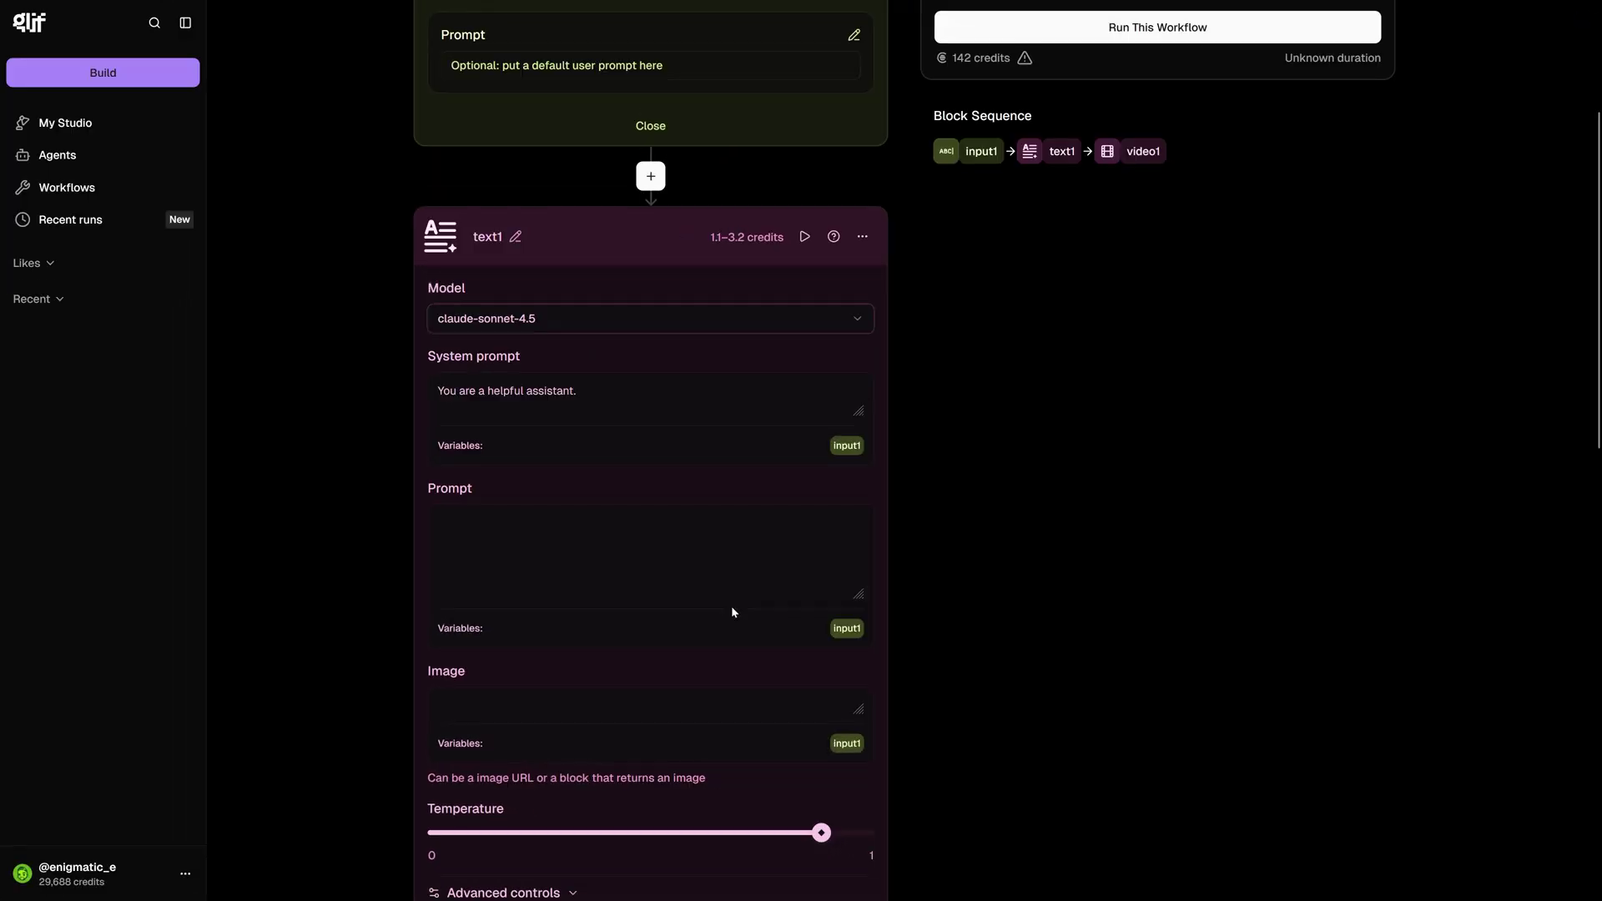
# Paste the cinematic Sora 2 prompt-expert system prompt into text1 and enlarge its textarea.
pyautogui.hotkey('ctrl', 'v')
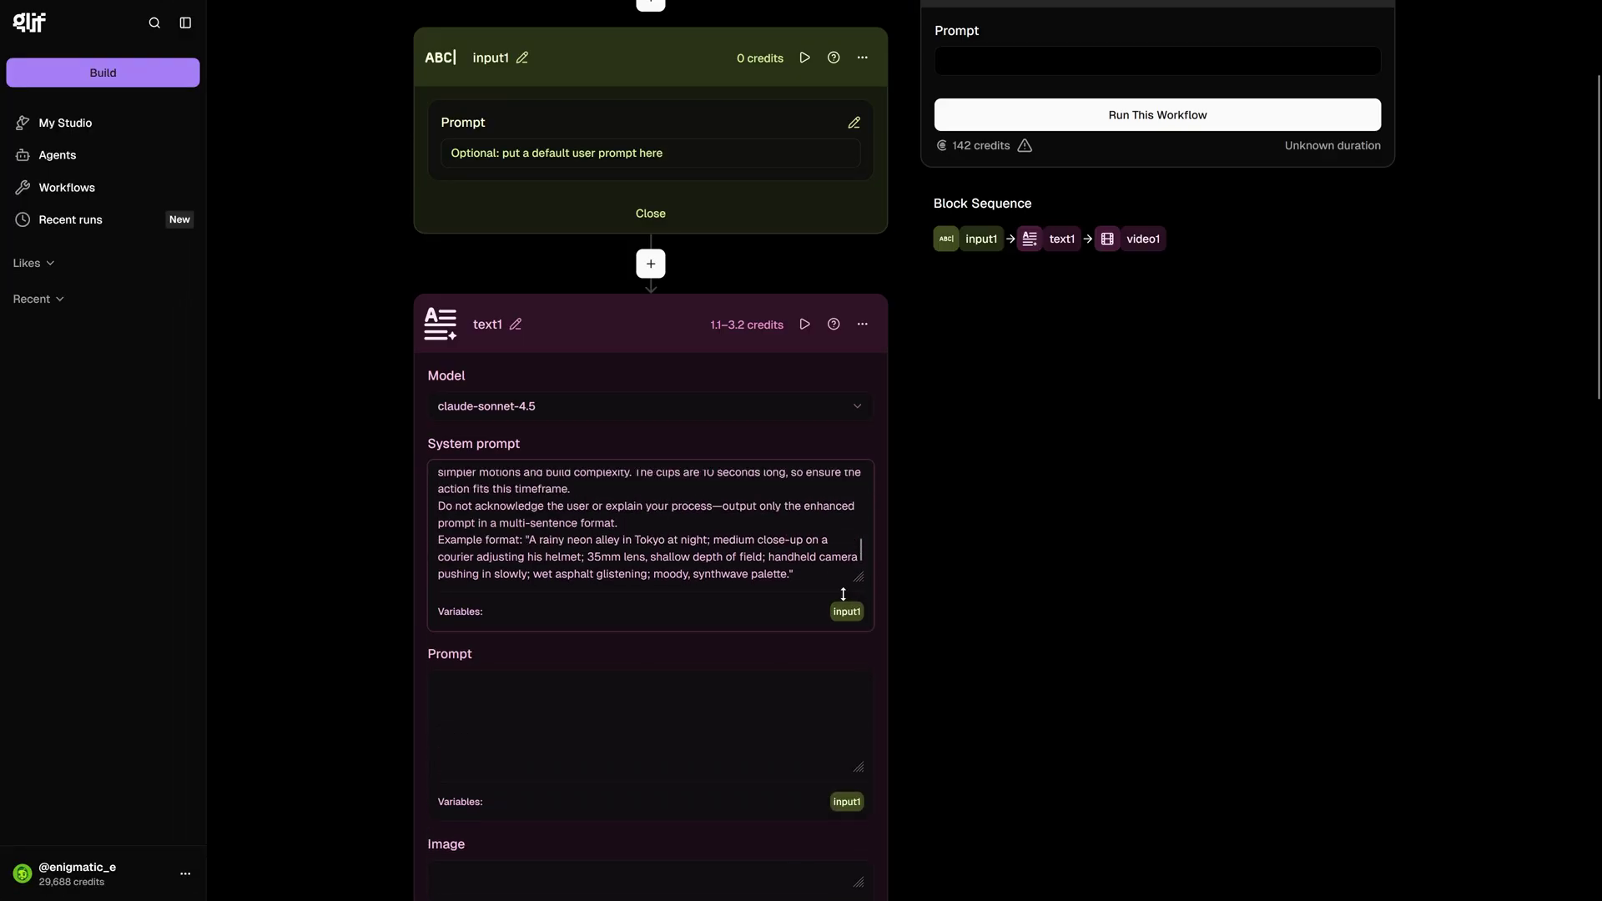
pyautogui.moveTo(845, 793); pyautogui.dragTo(848, 834)
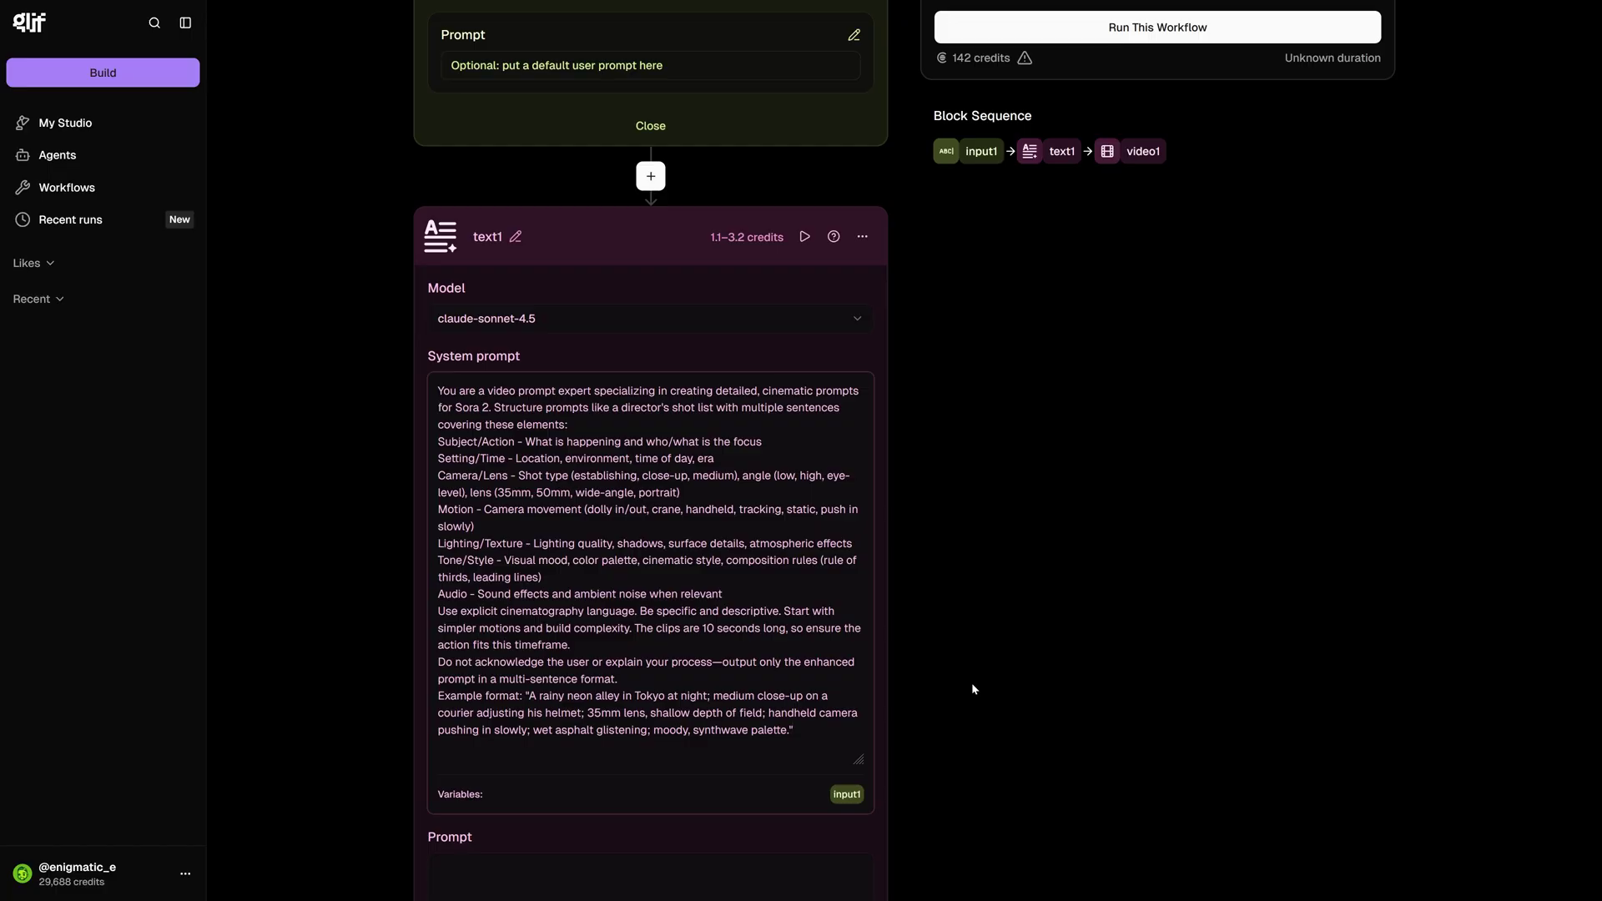
pyautogui.scroll(-3, 972, 683)
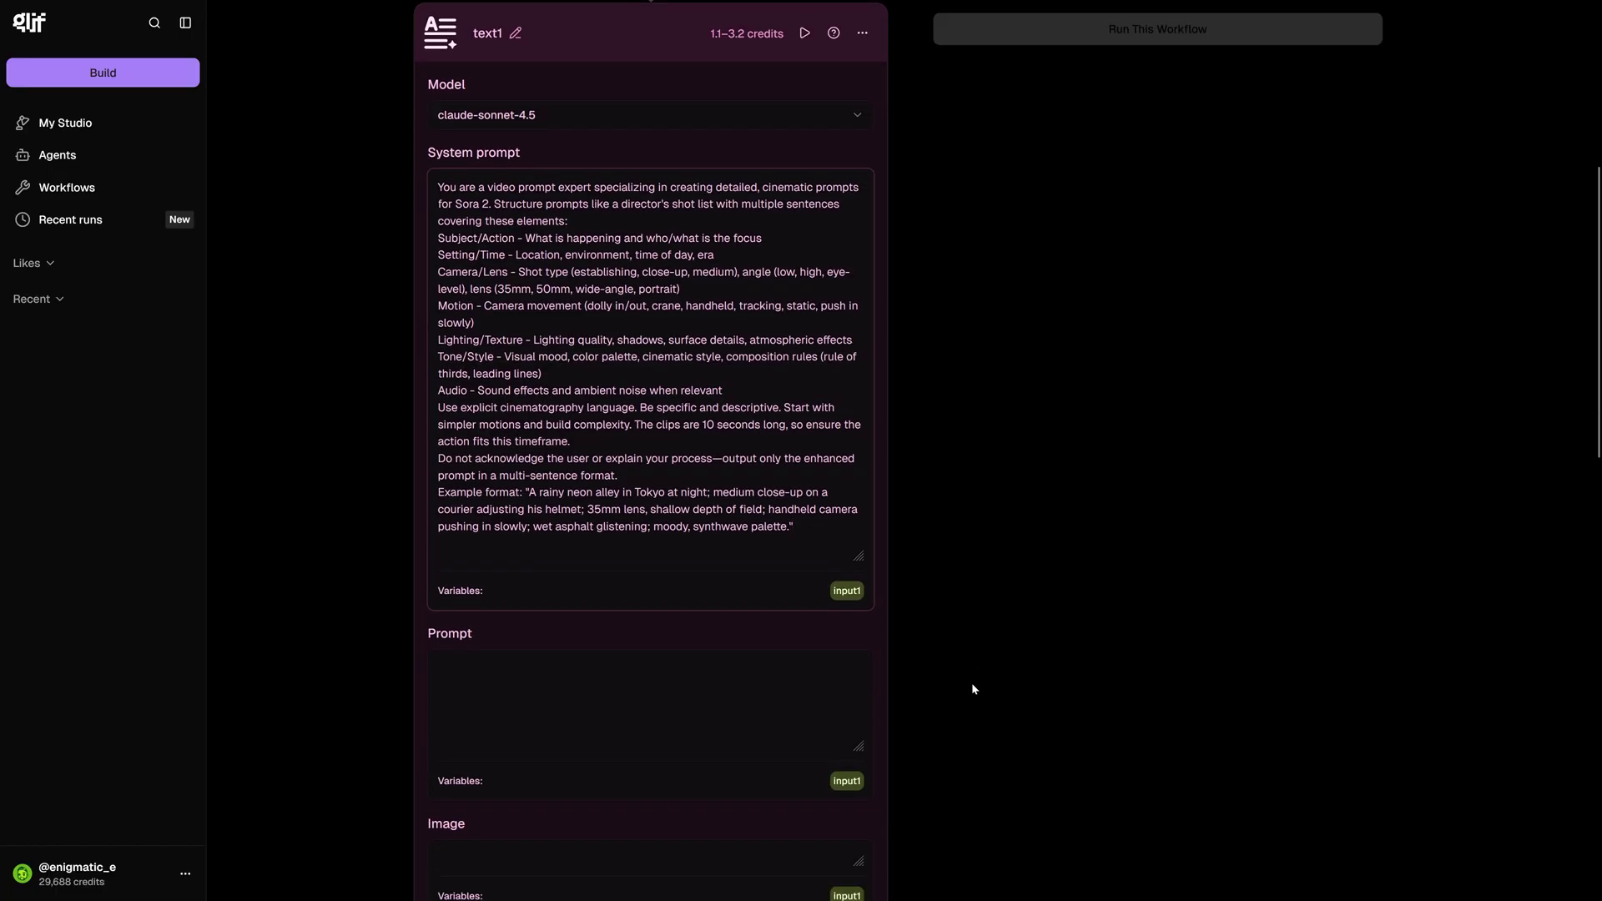
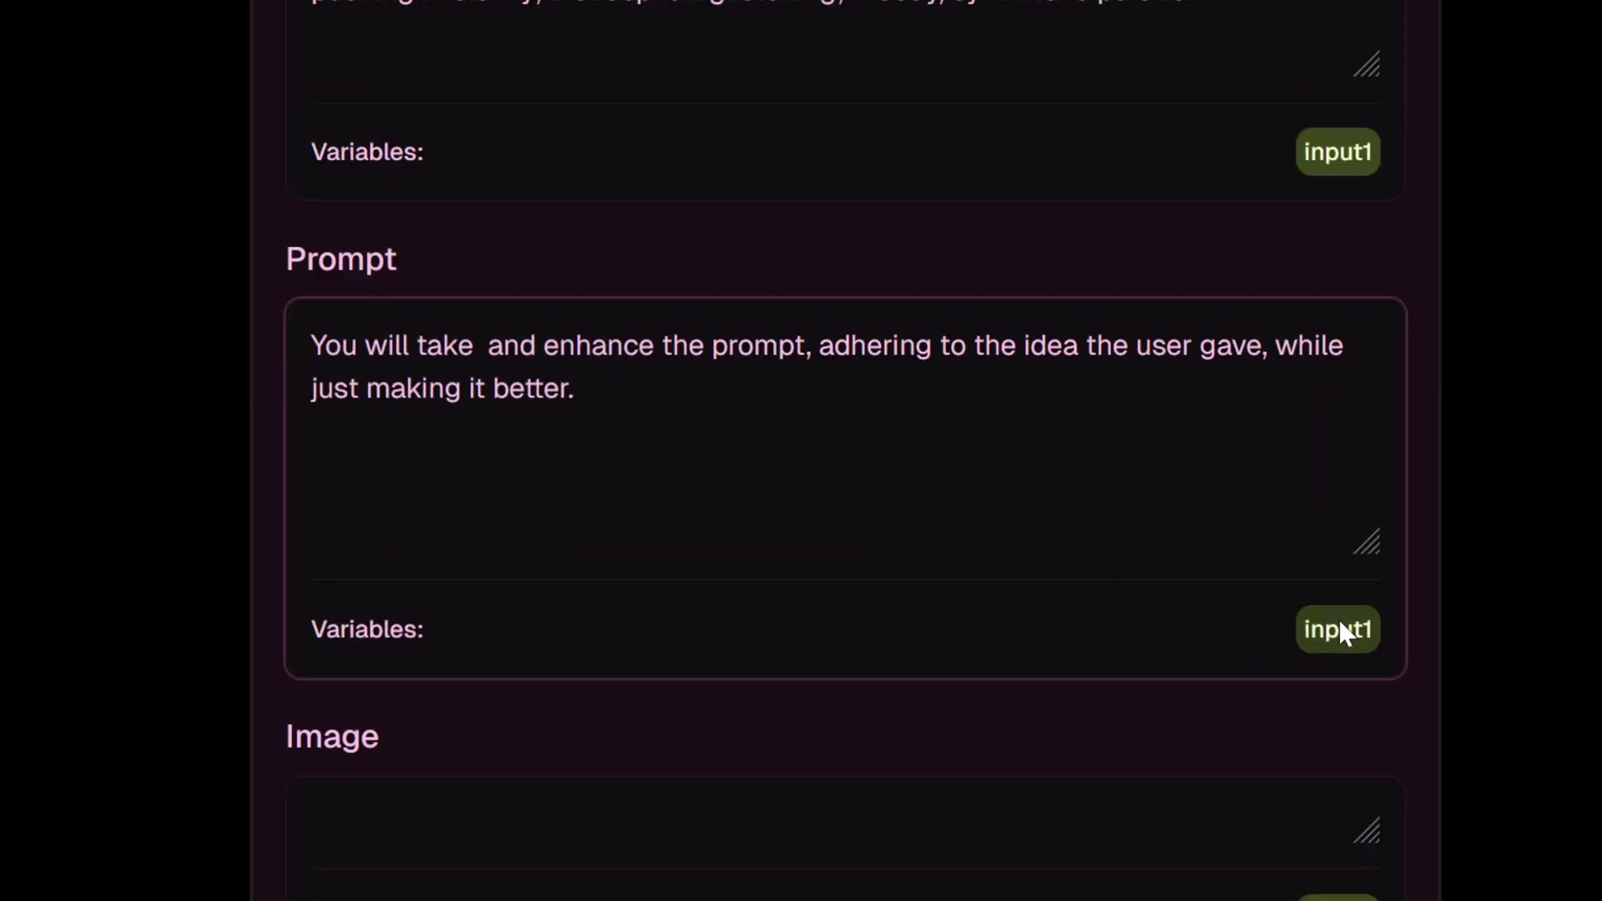
# Insert the input1 variable after "take" in the text1 enhancer prompt.
pyautogui.click(1338, 628)
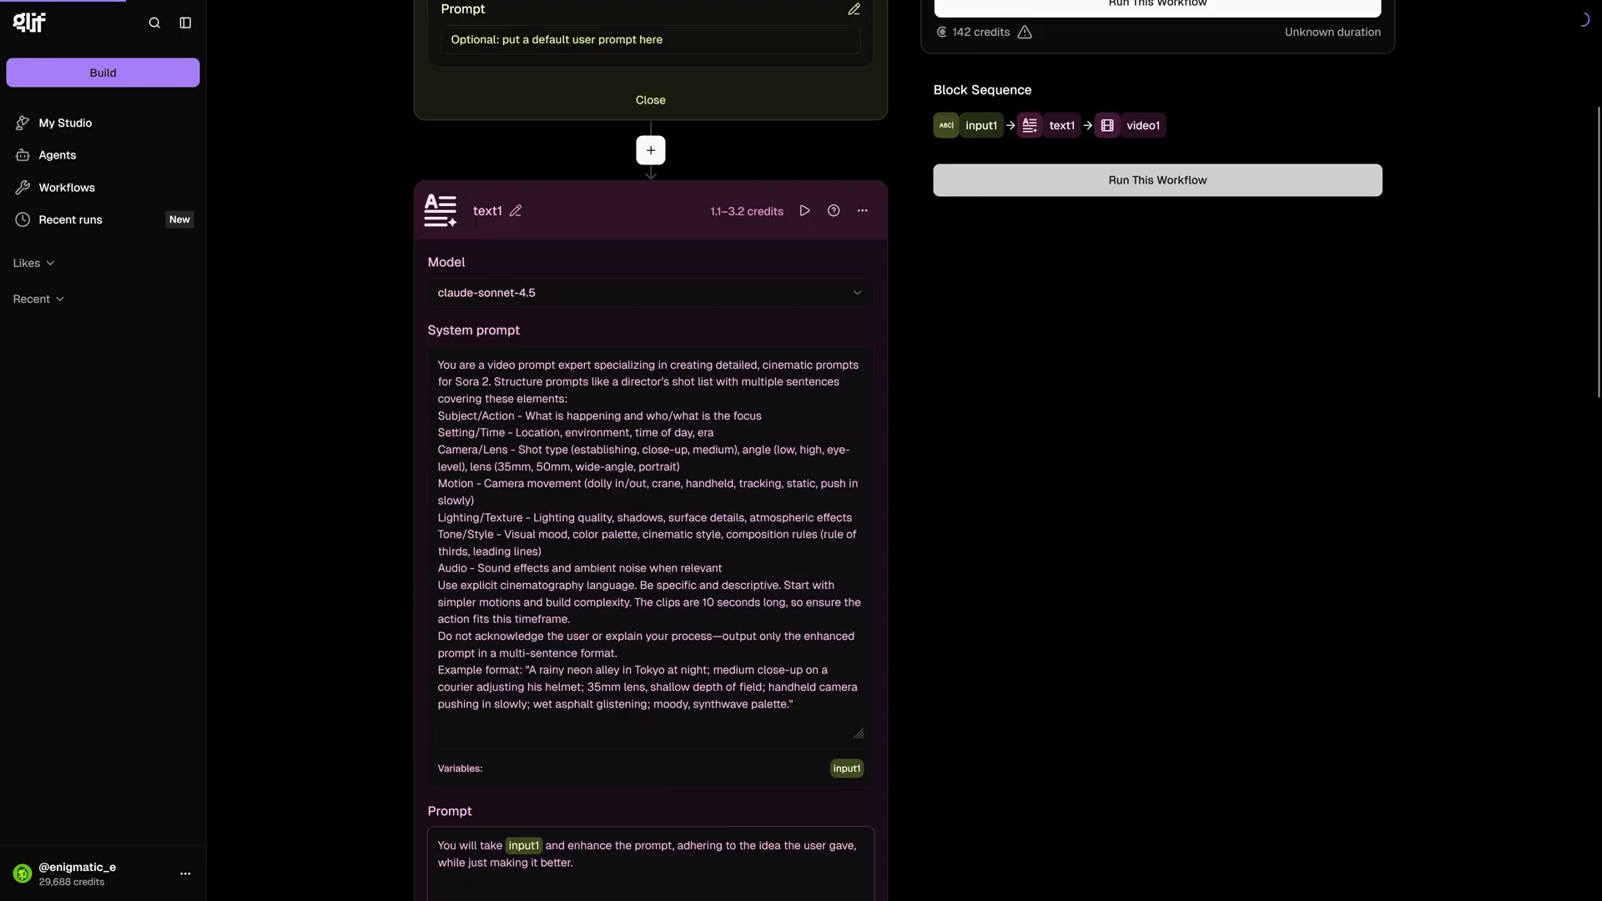
pyautogui.scroll(-3, 551, 535)
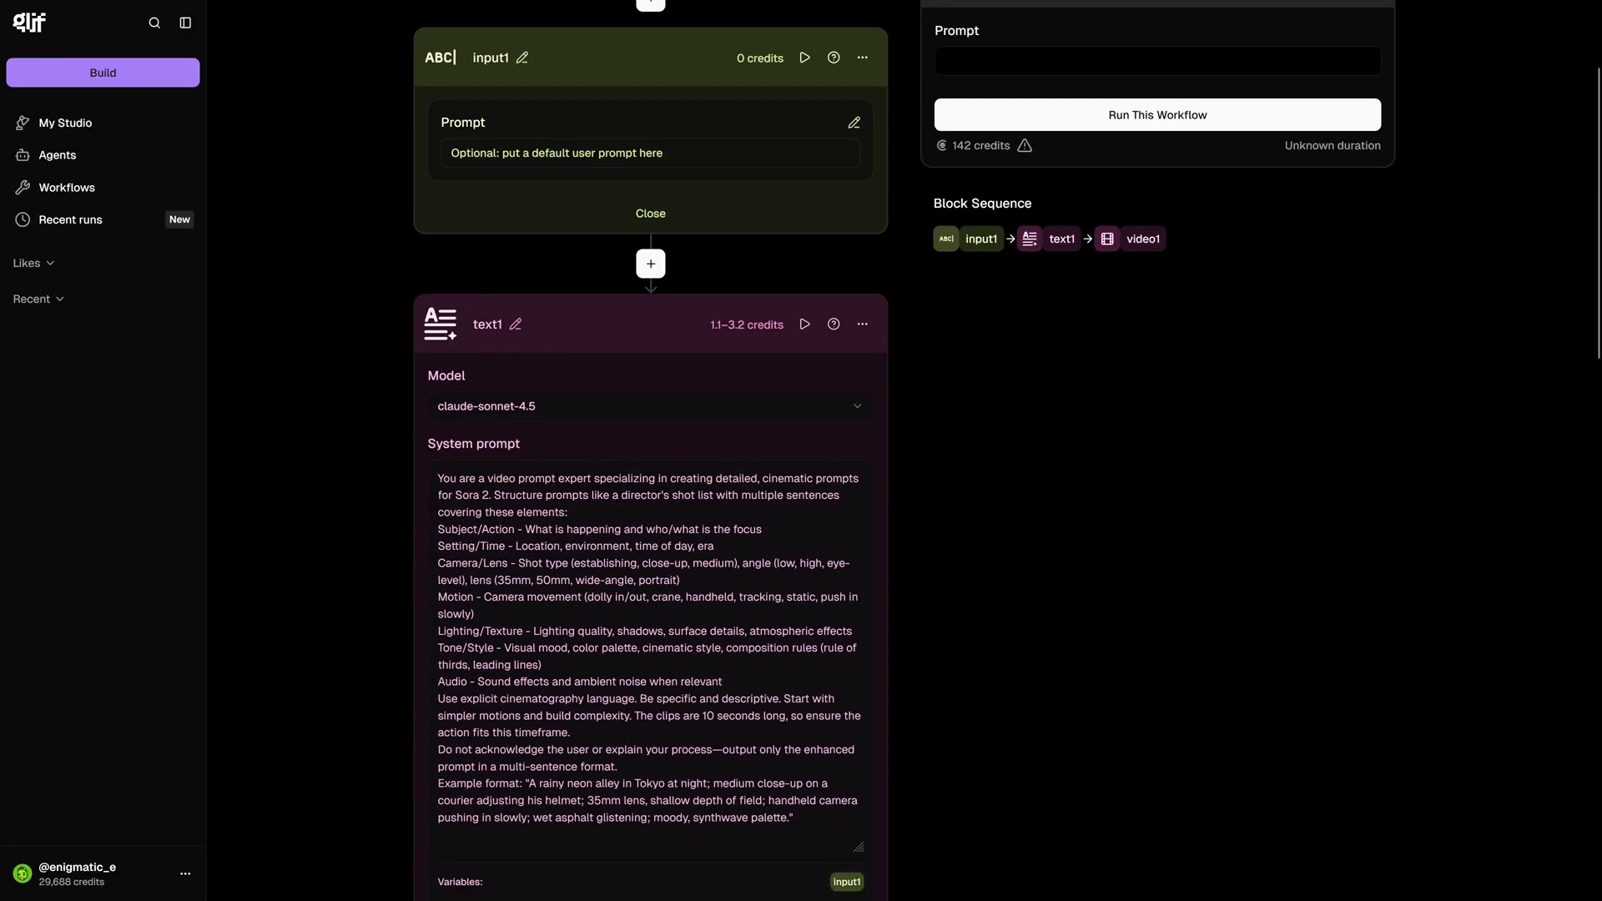
pyautogui.scroll(3, 550, 534)
pyautogui.scroll(-3, 550, 535)
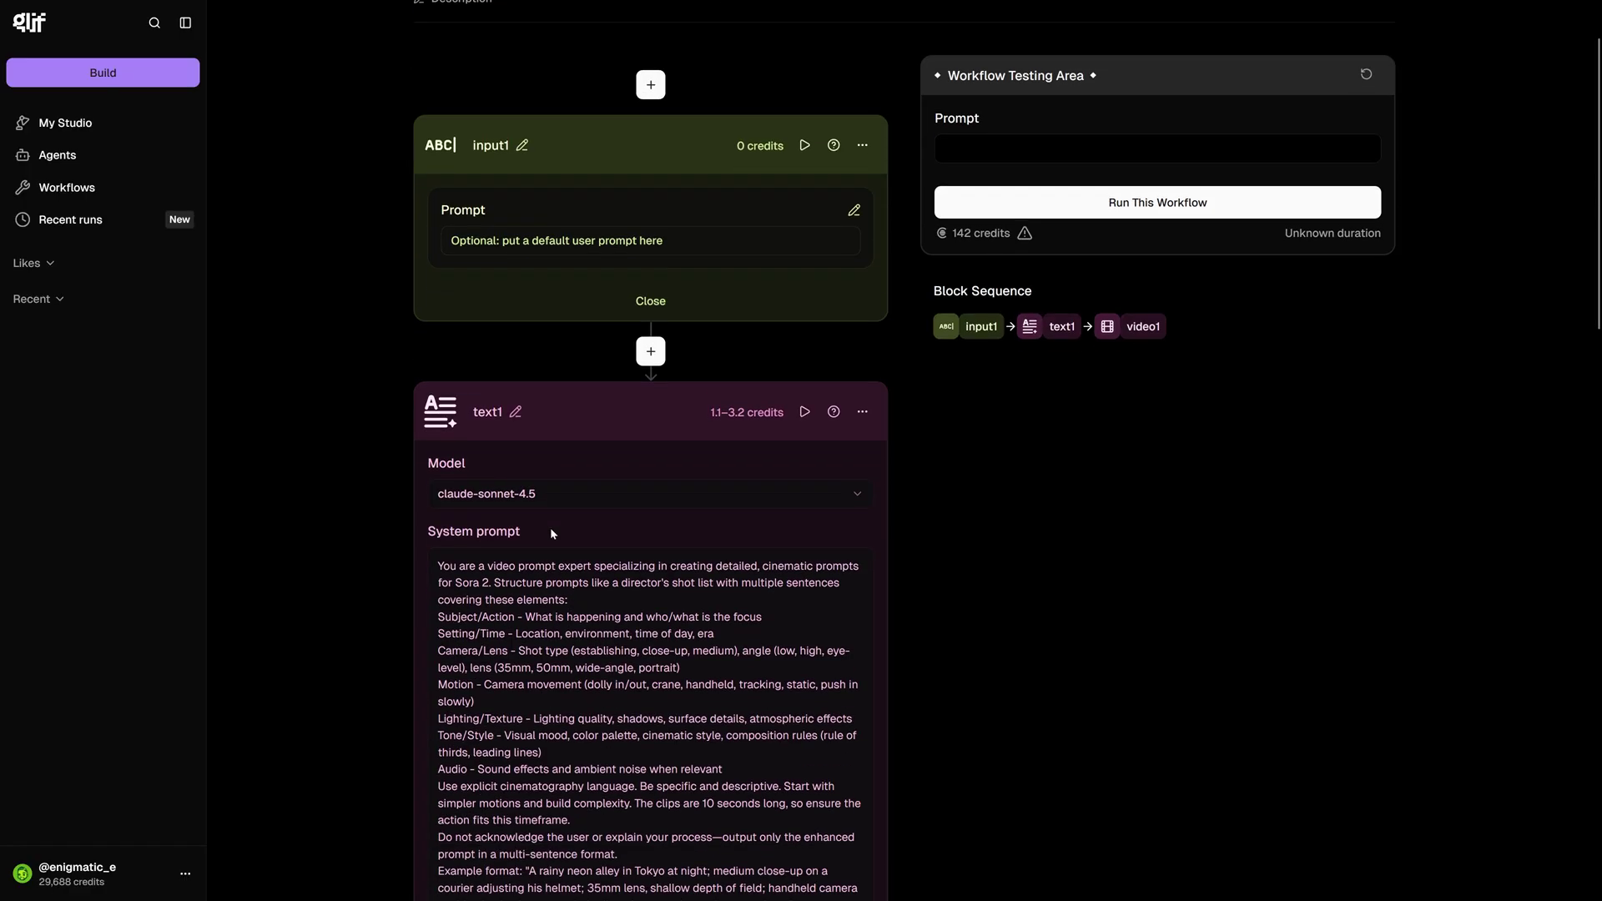
pyautogui.scroll(-3, 550, 534)
pyautogui.scroll(-6, 550, 535)
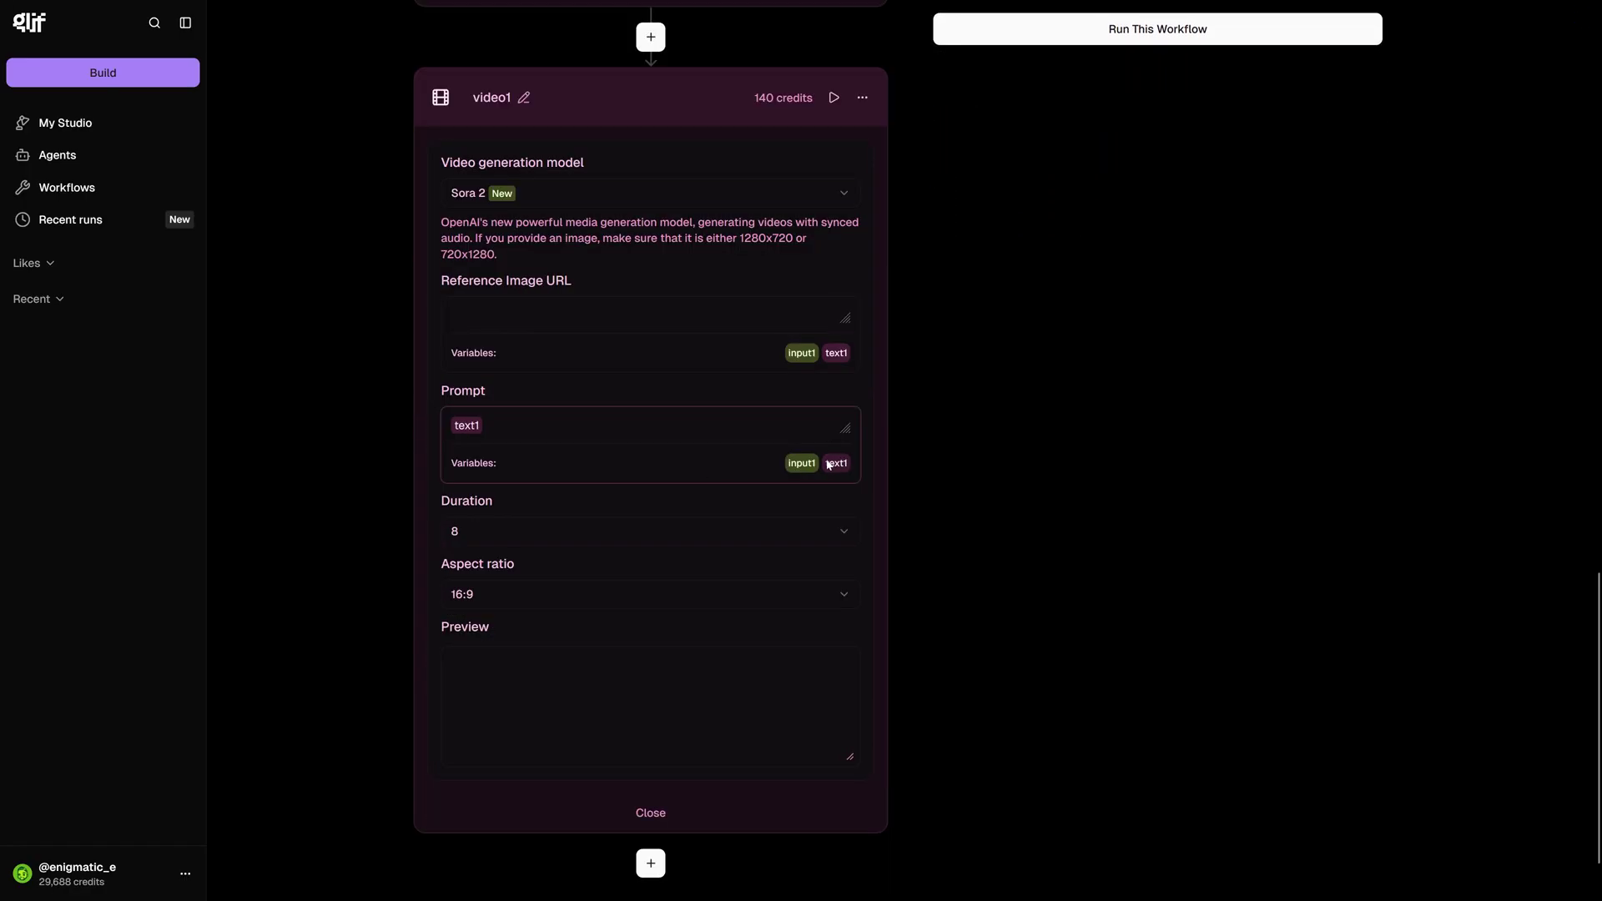
# Show the video1 block's Duration options of 4, 8 or 12 seconds.
pyautogui.click(669, 530)
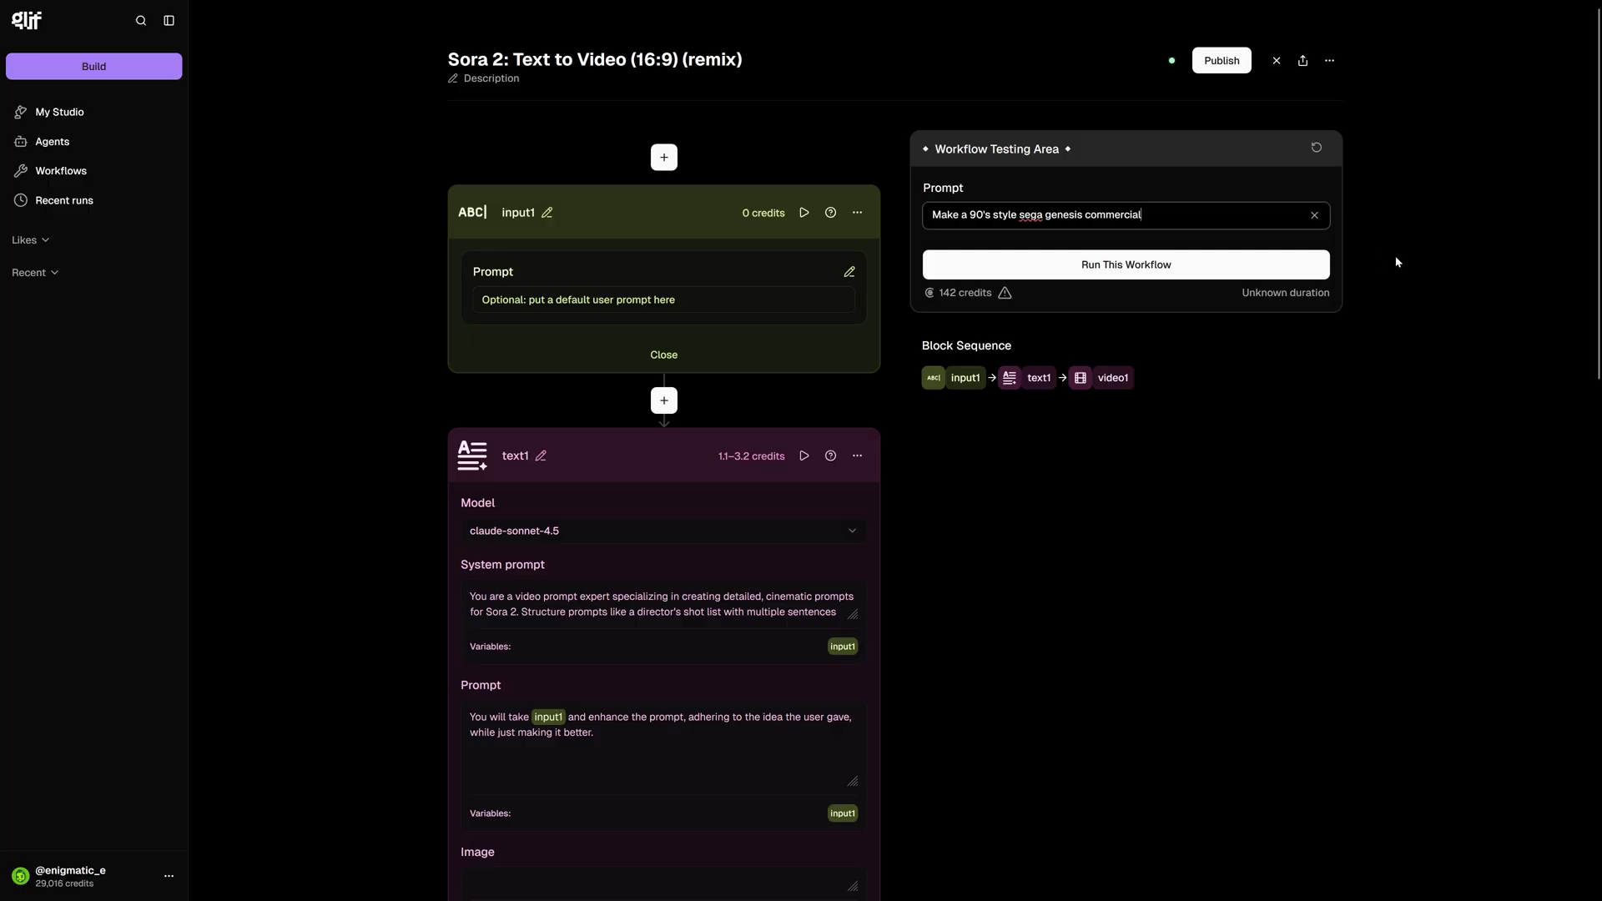
# Run the workflow on the 90's Sega Genesis commercial prompt.
pyautogui.click(1305, 270)
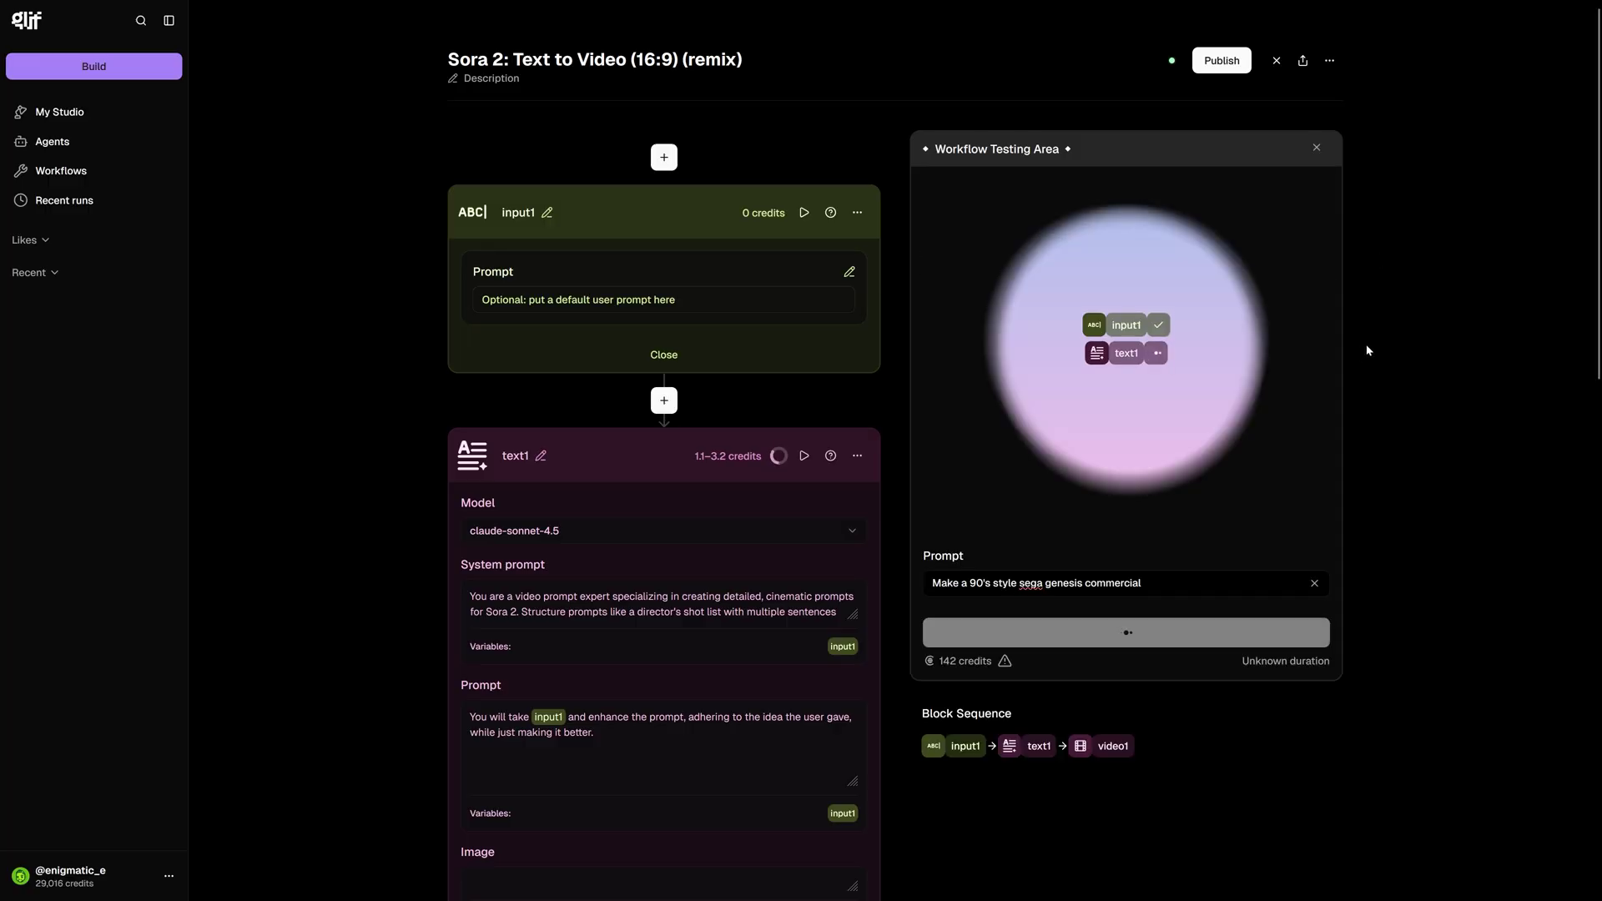
pyautogui.scroll(-5, 1367, 351)
pyautogui.moveTo(852, 525); pyautogui.dragTo(810, 787)
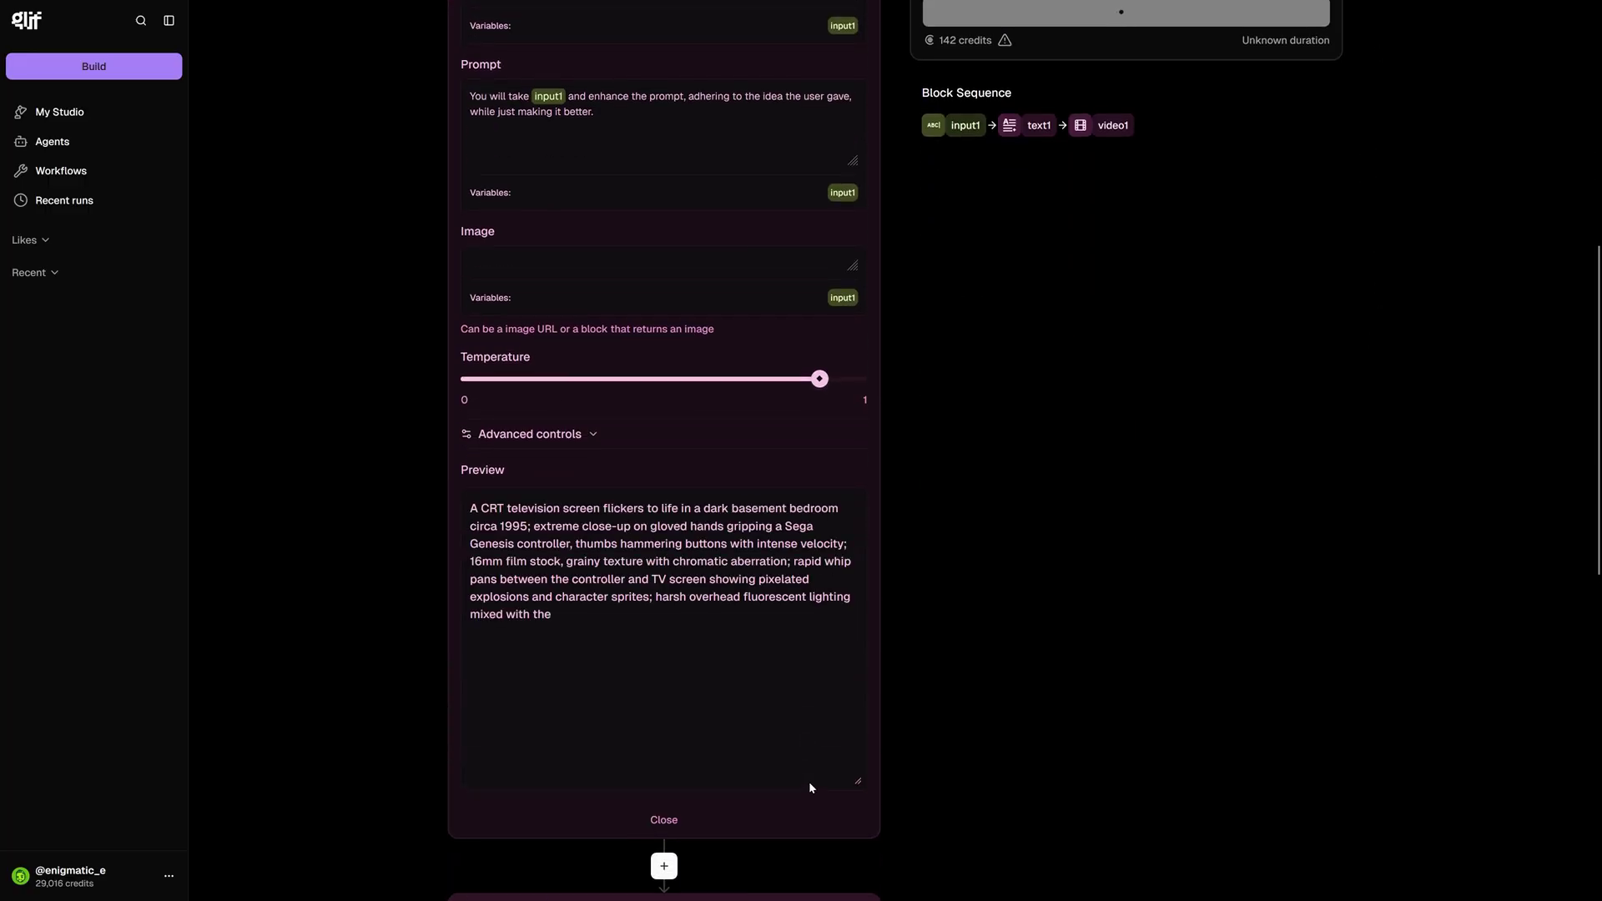
pyautogui.scroll(-2, 981, 641)
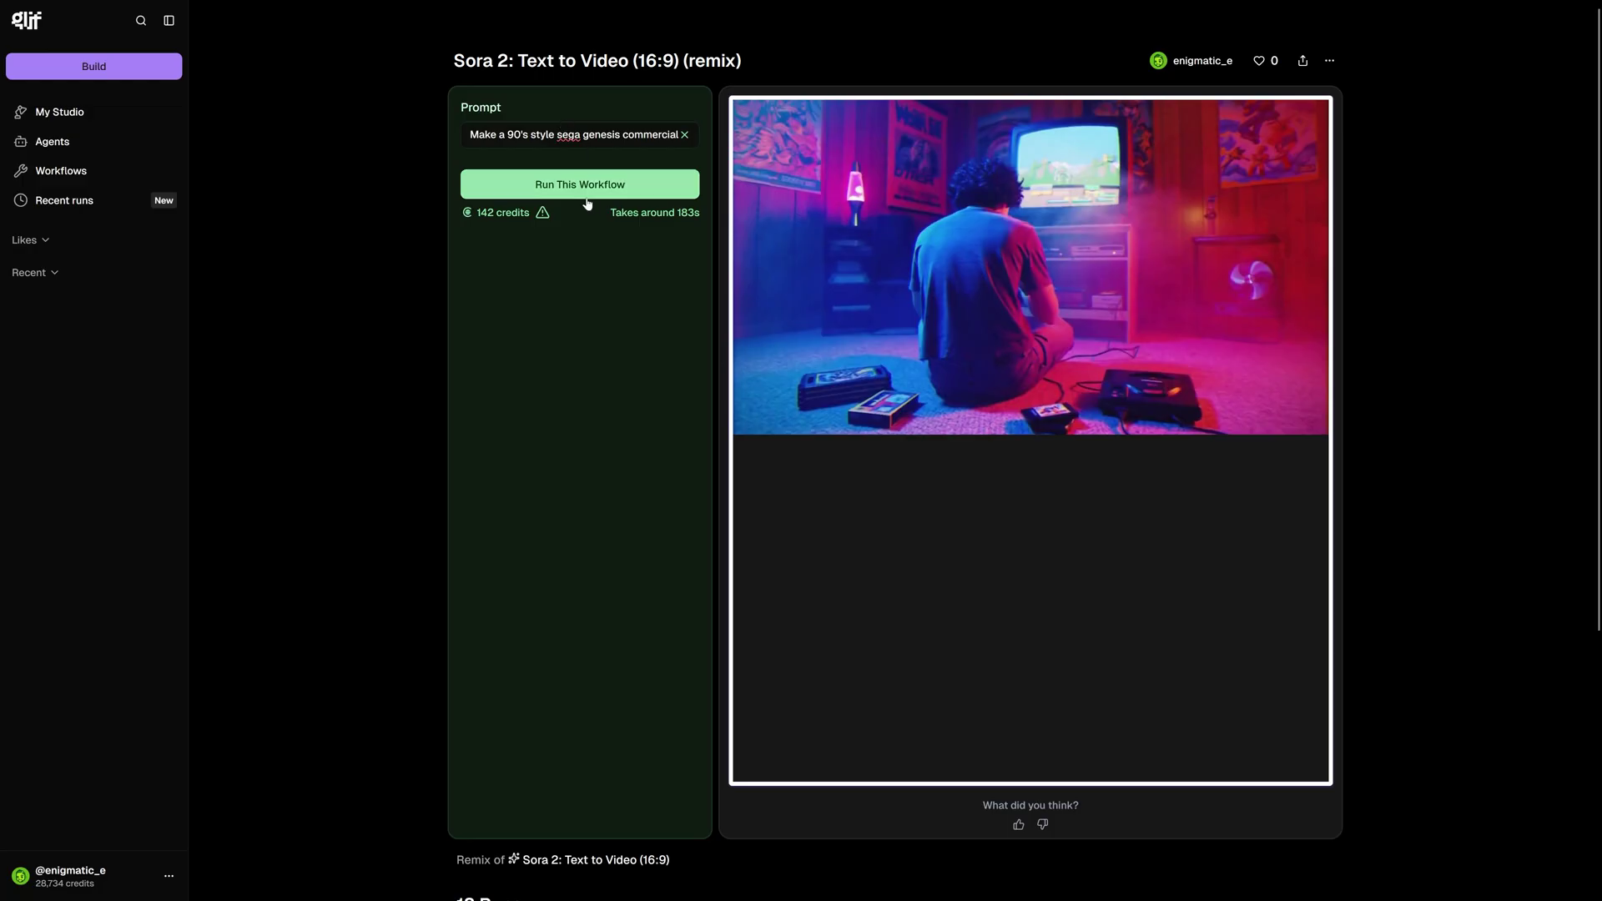
# Rerun the workflow with the same Sega Genesis commercial prompt.
pyautogui.click(590, 187)
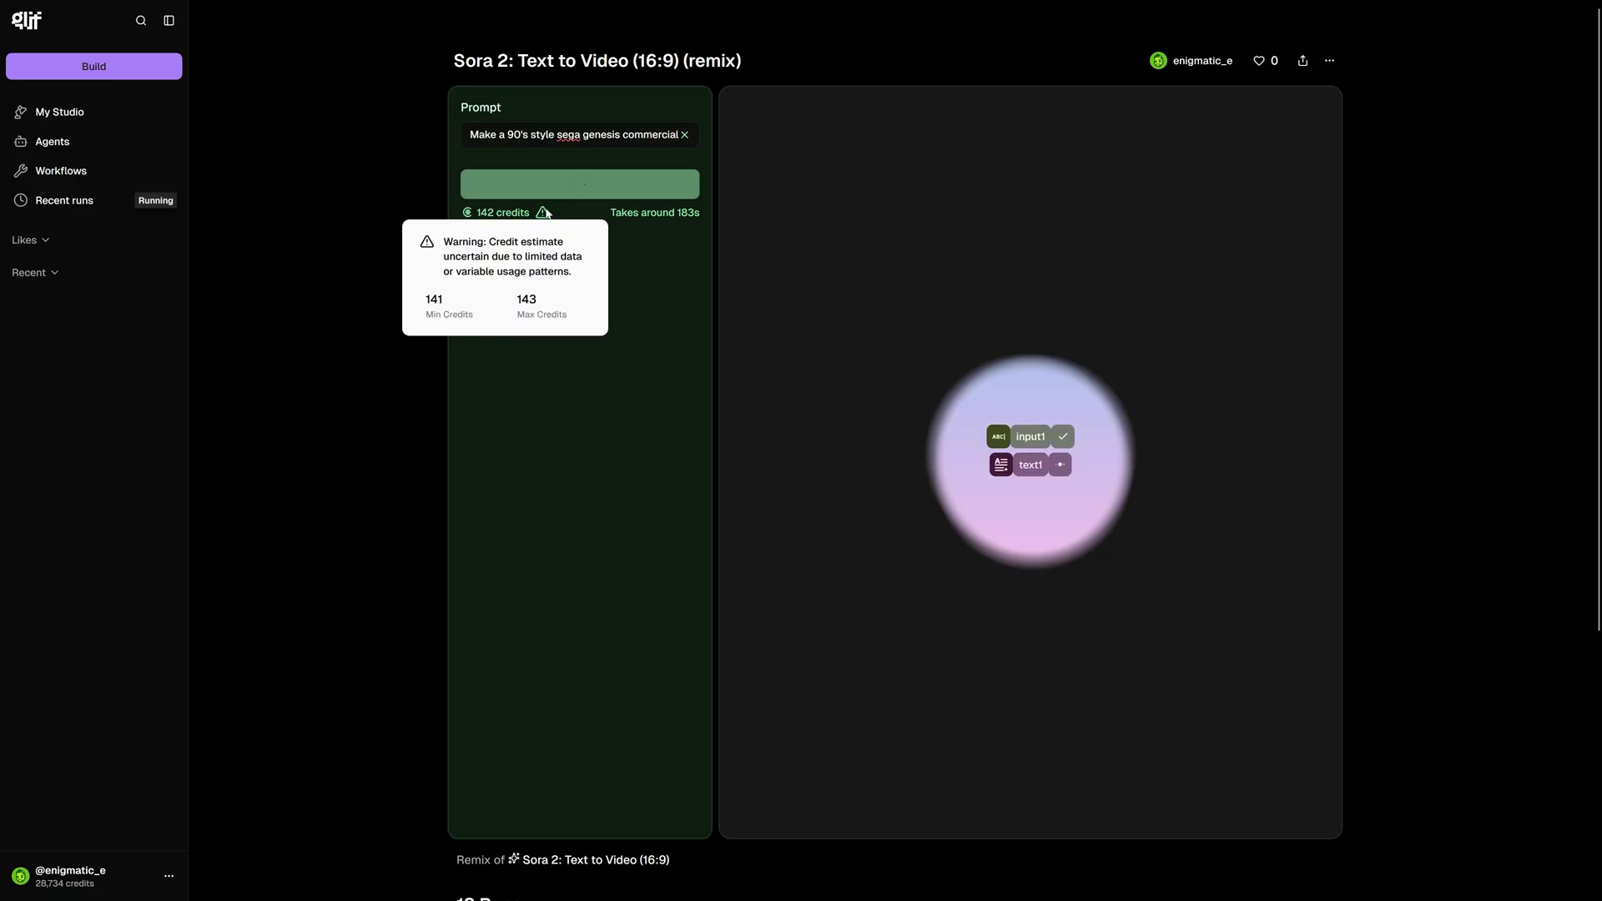